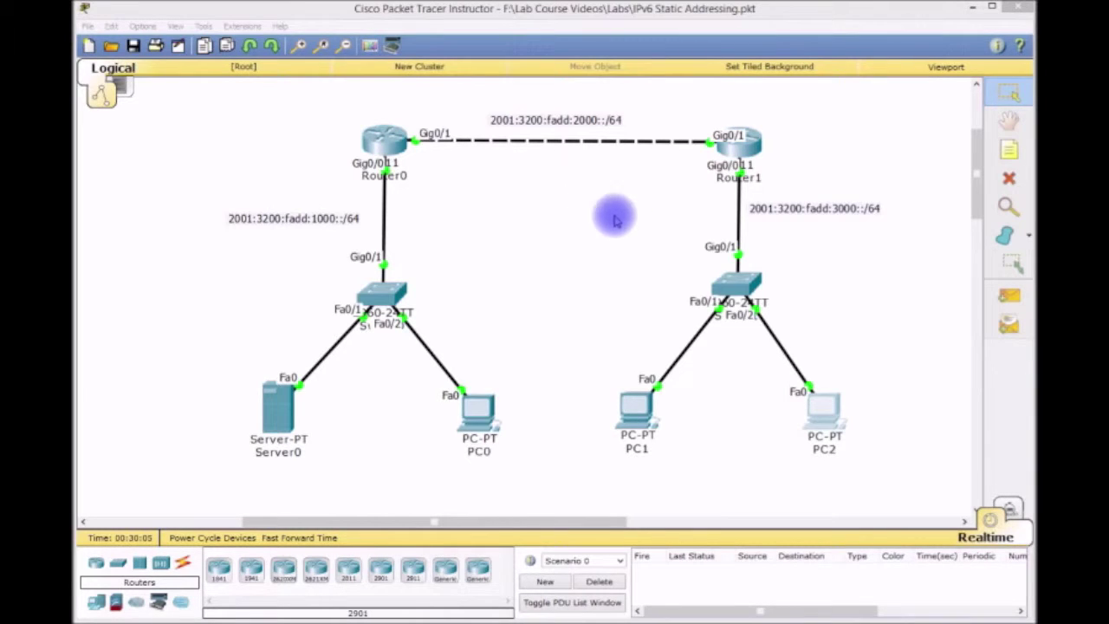
pyautogui.moveTo(323, 108); pyautogui.dragTo(436, 206)
pyautogui.moveTo(666, 99); pyautogui.dragTo(807, 191)
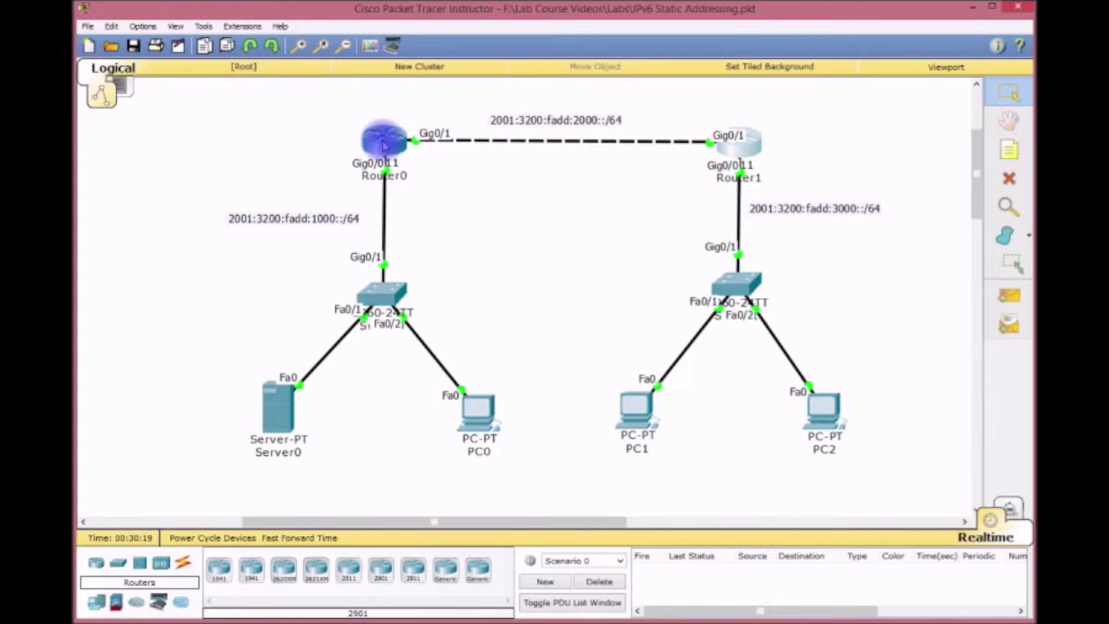
# Step: On Router0, create IPv6 RIP routing process 1 from global configuration mode and list its available commands
pyautogui.click(384, 142)
pyautogui.click(379, 545)
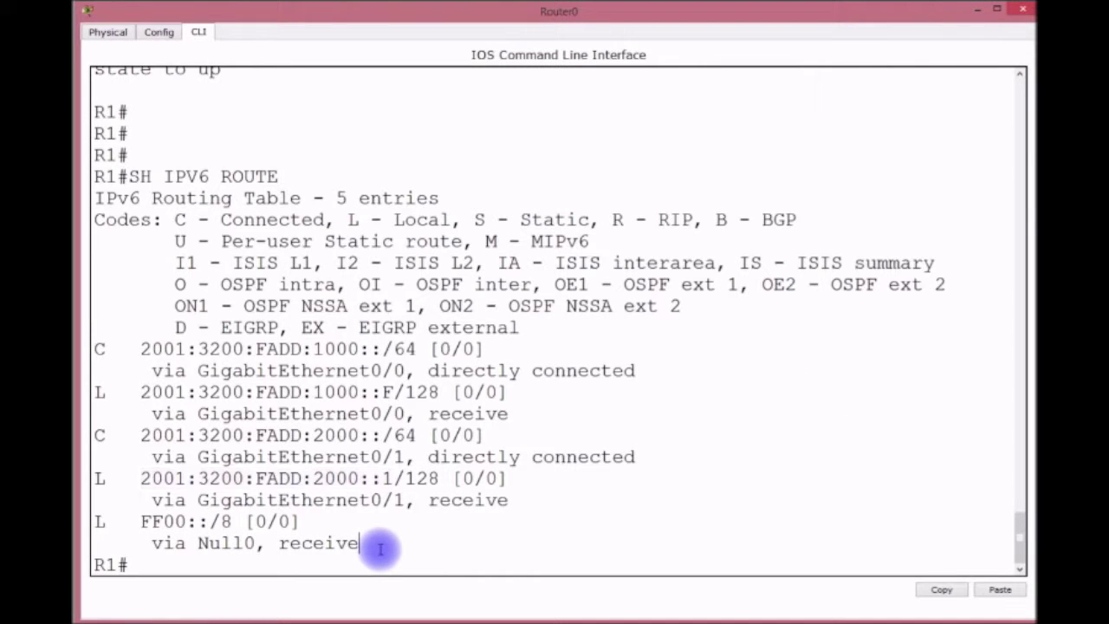
pyautogui.write('config g')
pyautogui.press('BackSpace')
pyautogui.write('t')
pyautogui.press('Return')
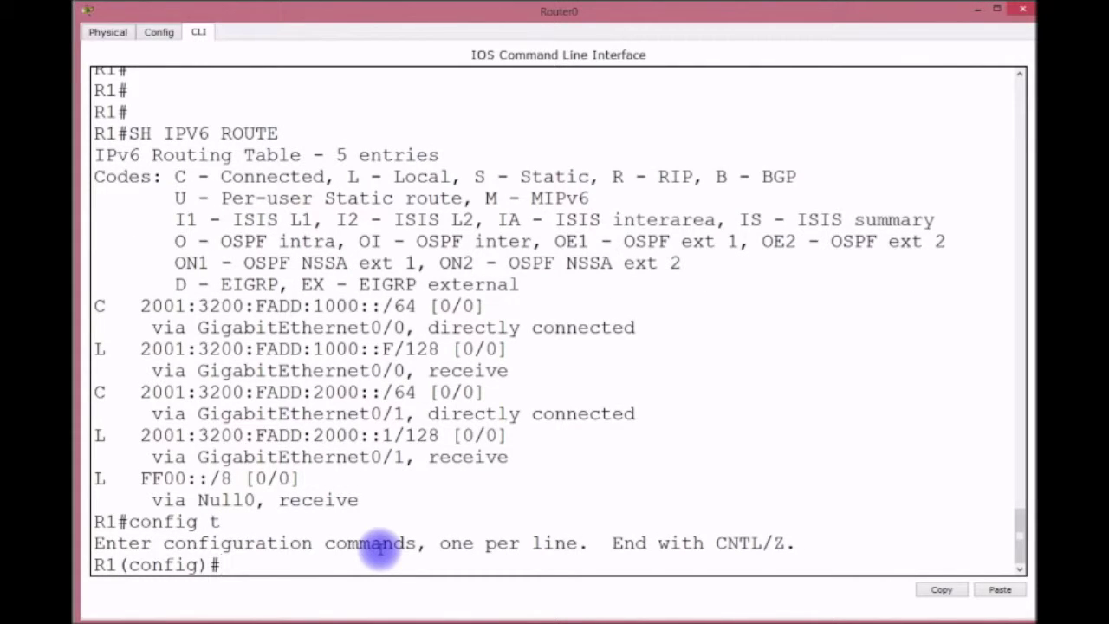
pyautogui.write('ipv6 router rip ')
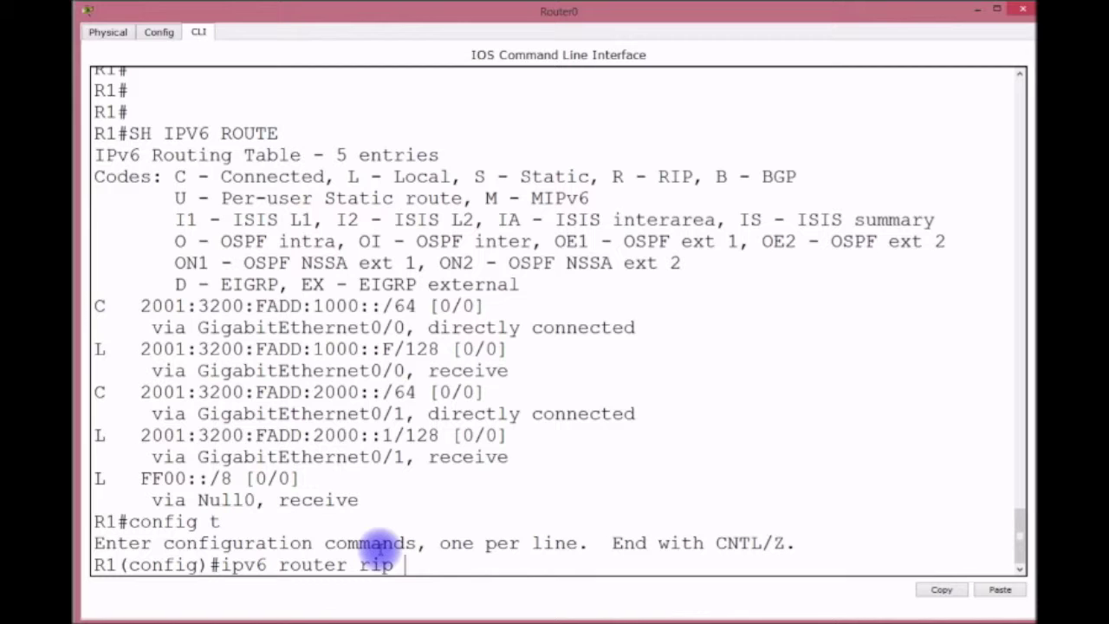
pyautogui.write('1')
pyautogui.press('Return')
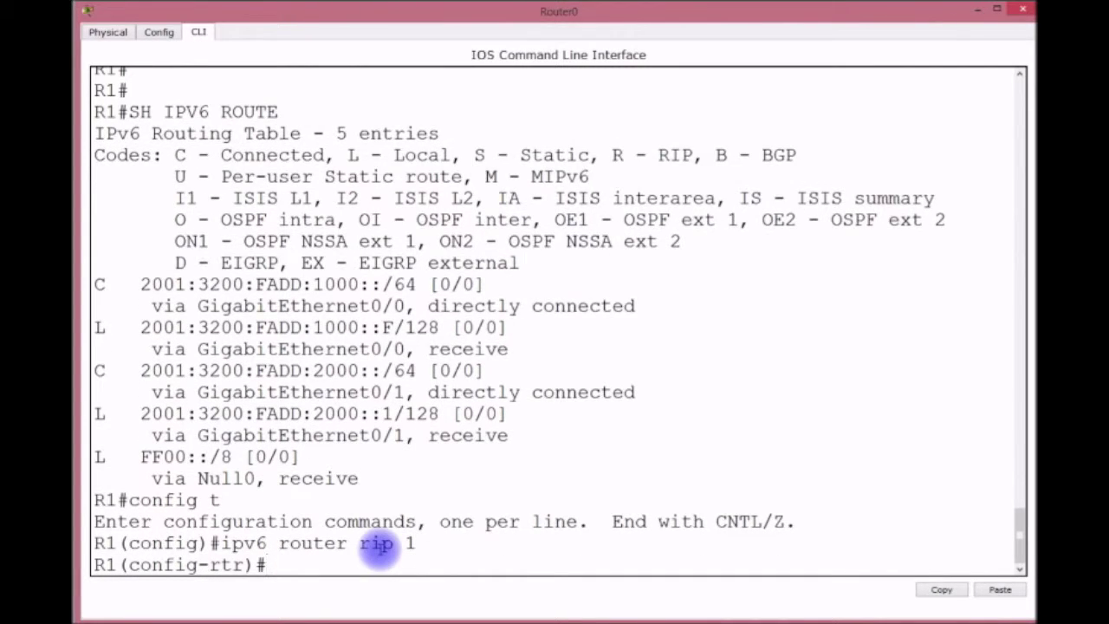
pyautogui.write('?')
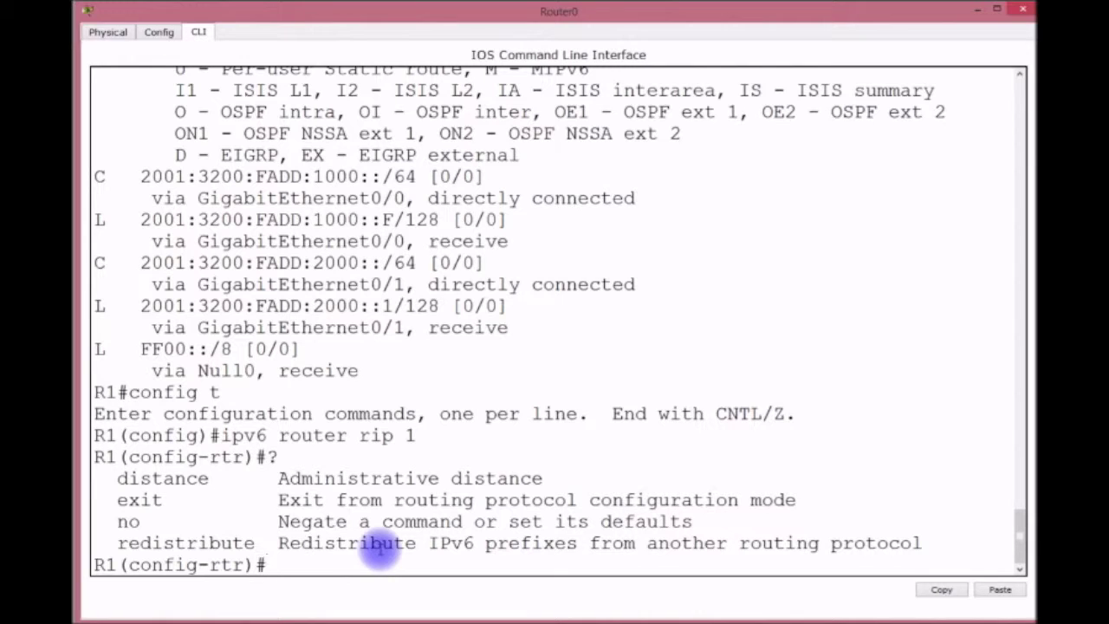
# Step: Enable IPv6 RIP process 1 on Router0's interface g0/0
pyautogui.write('int g0/0')
pyautogui.press('Return')
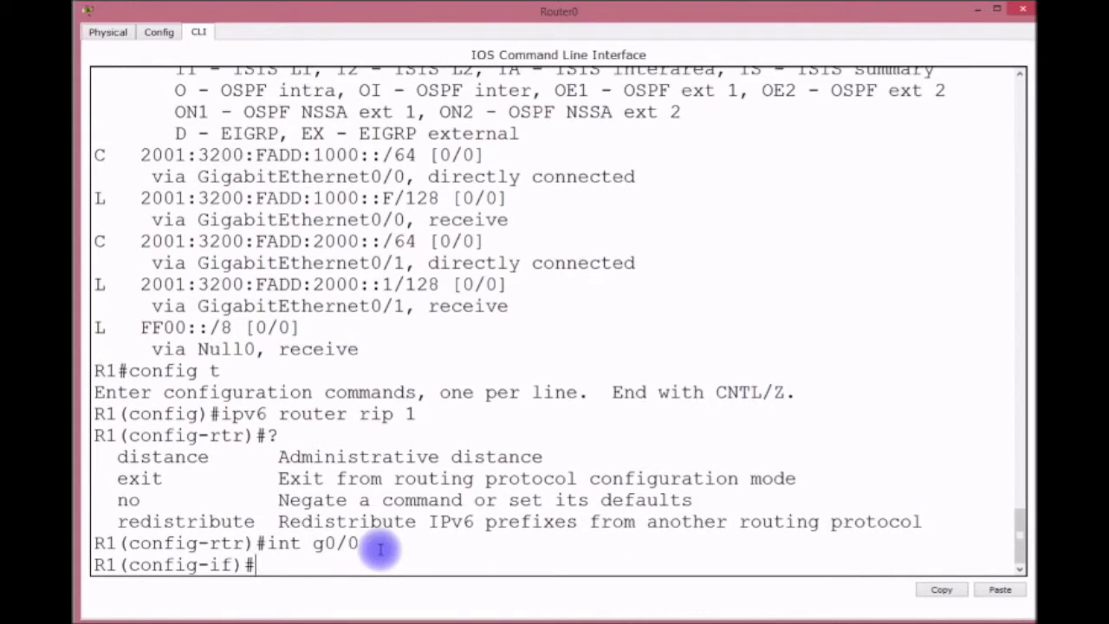
pyautogui.write('ipv6 rou')
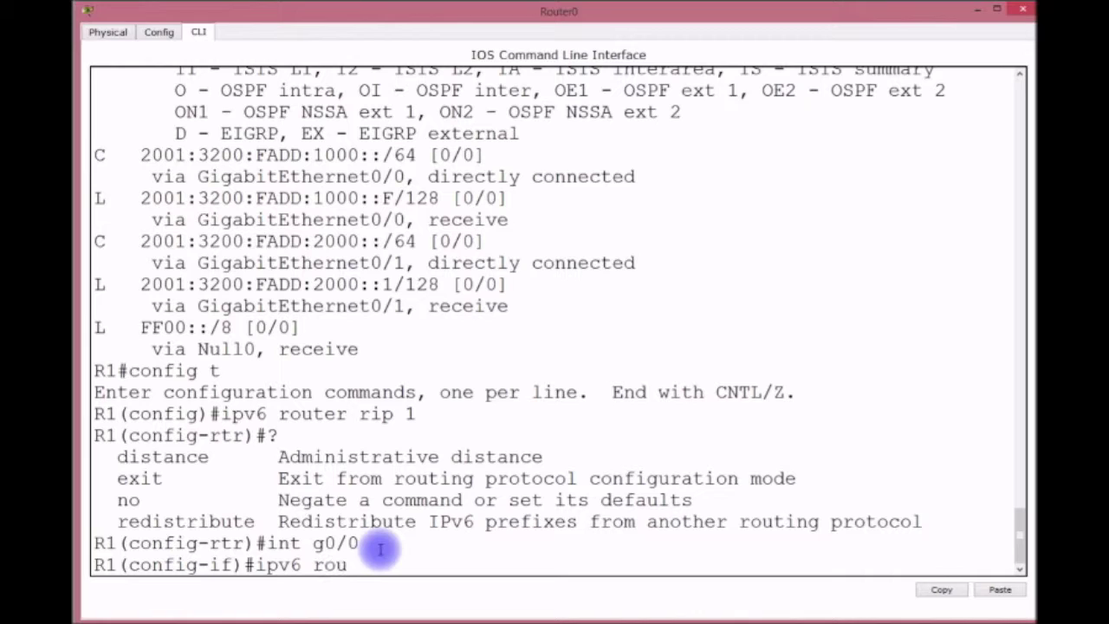
pyautogui.write('ter rip')
pyautogui.press('BackSpace')
pyautogui.press('BackSpace')
pyautogui.press('BackSpace')
pyautogui.press('BackSpace')
pyautogui.press('BackSpace')
pyautogui.press('BackSpace')
pyautogui.press('BackSpace')
pyautogui.press('BackSpace')
pyautogui.press('BackSpace')
pyautogui.press('BackSpace')
pyautogui.write('rip 1 enable')
pyautogui.press('Return')
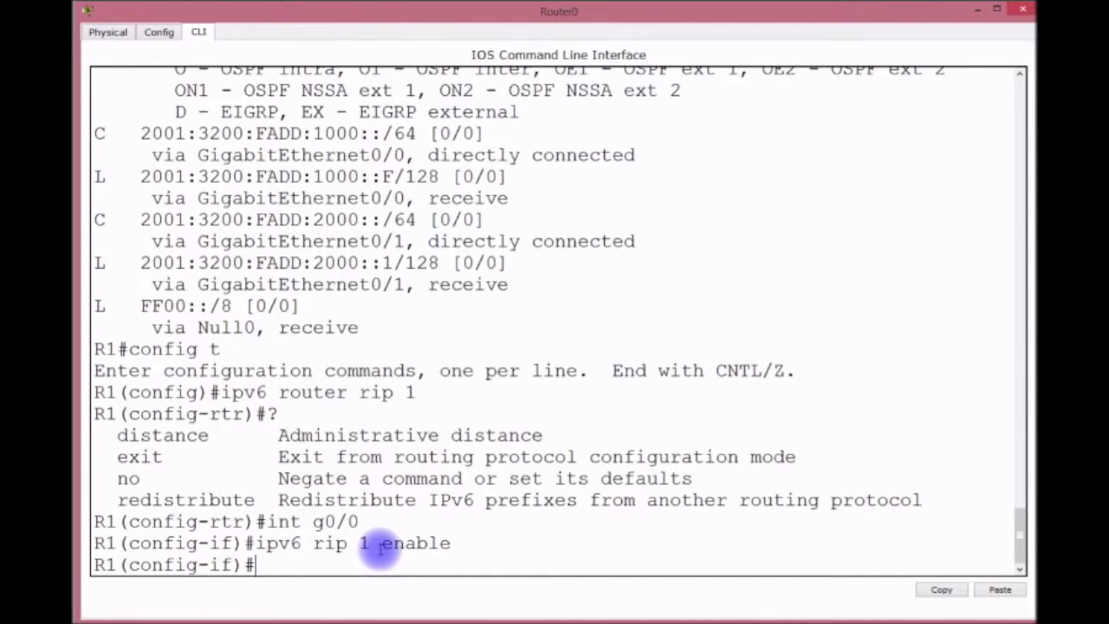
# Step: Enable IPv6 RIP process 1 on Router0's interface g0/1
pyautogui.press('Up')
pyautogui.press('Up')
pyautogui.press('BackSpace')
pyautogui.write('1')
pyautogui.press('Return')
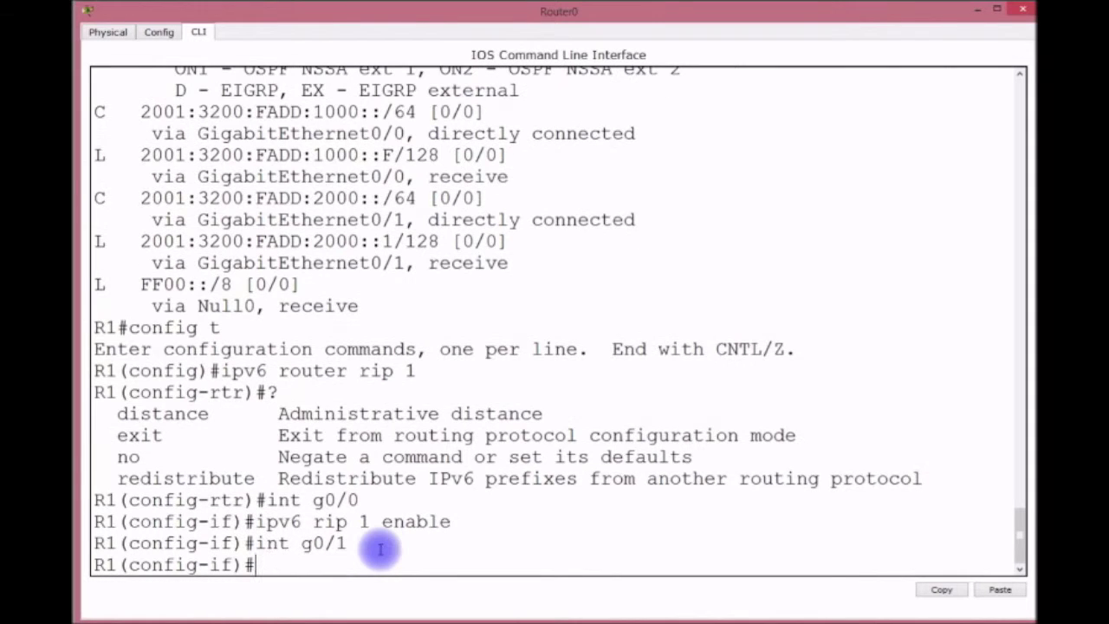
pyautogui.write('ipv6 rip 1')
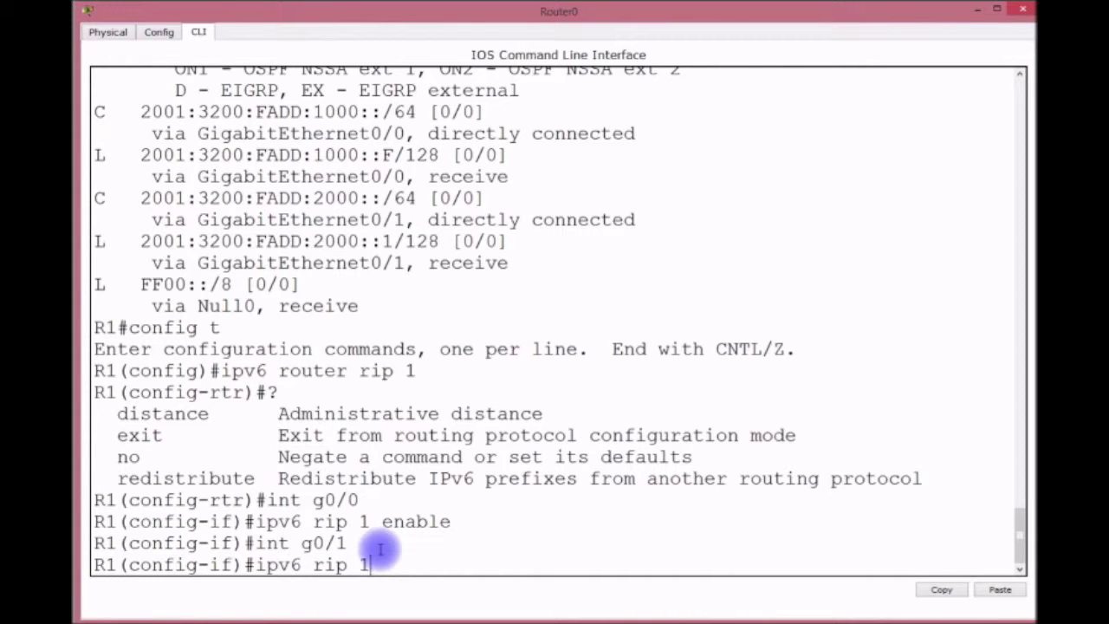
pyautogui.write(' enabvle')
pyautogui.press('BackSpace')
pyautogui.press('BackSpace')
pyautogui.press('BackSpace')
pyautogui.write('le')
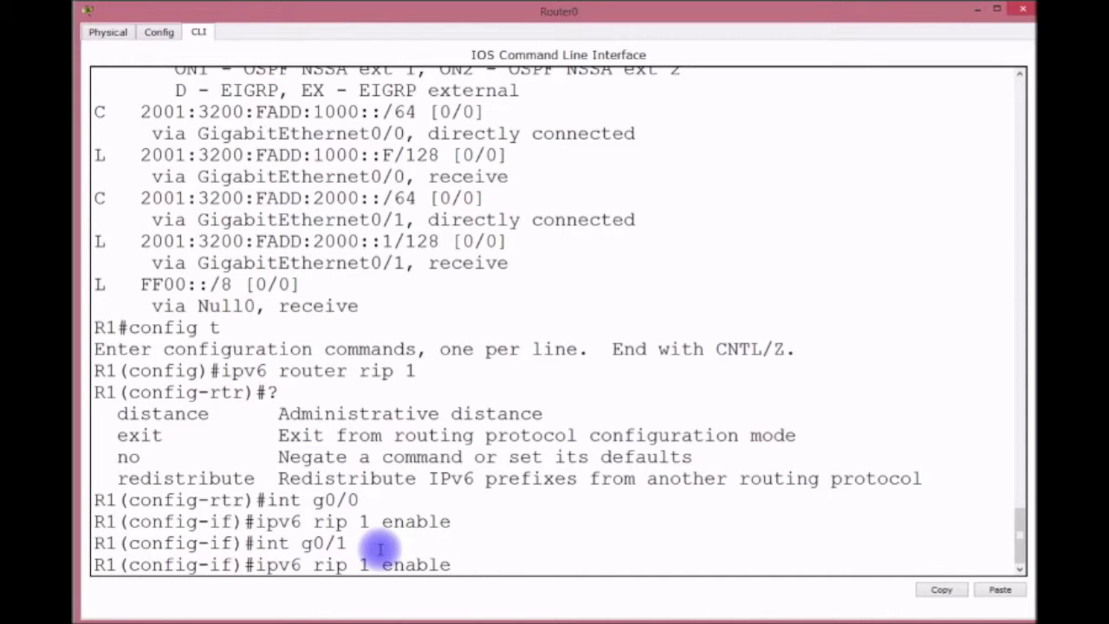
pyautogui.press('Return')
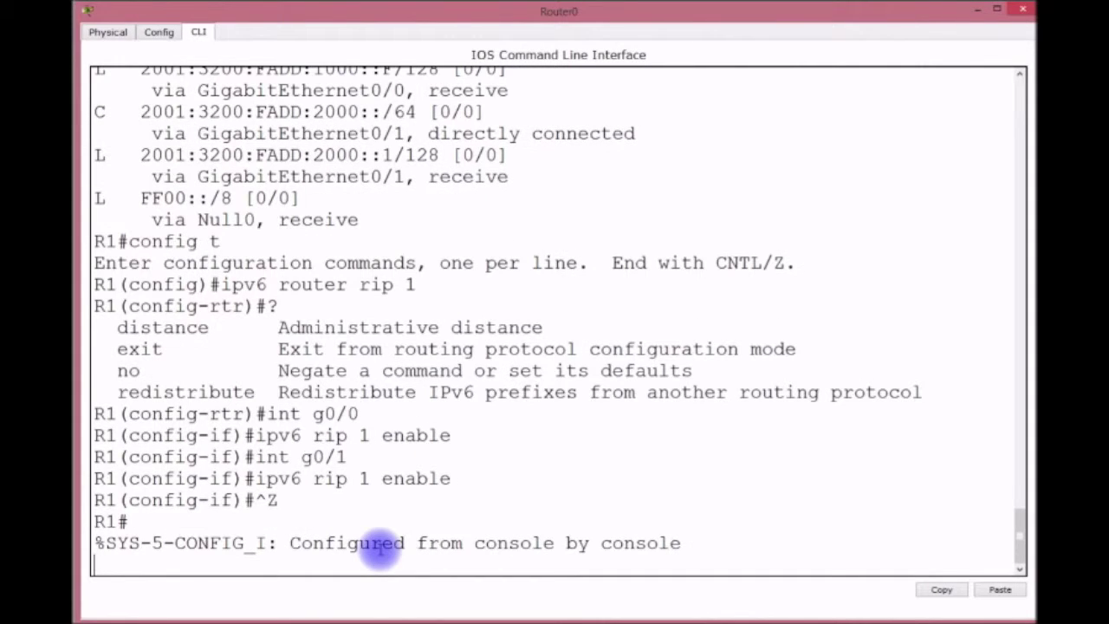
# Step: Return Router0 to privileged mode and save its running configuration with wr
pyautogui.press('Return')
pyautogui.press('Return')
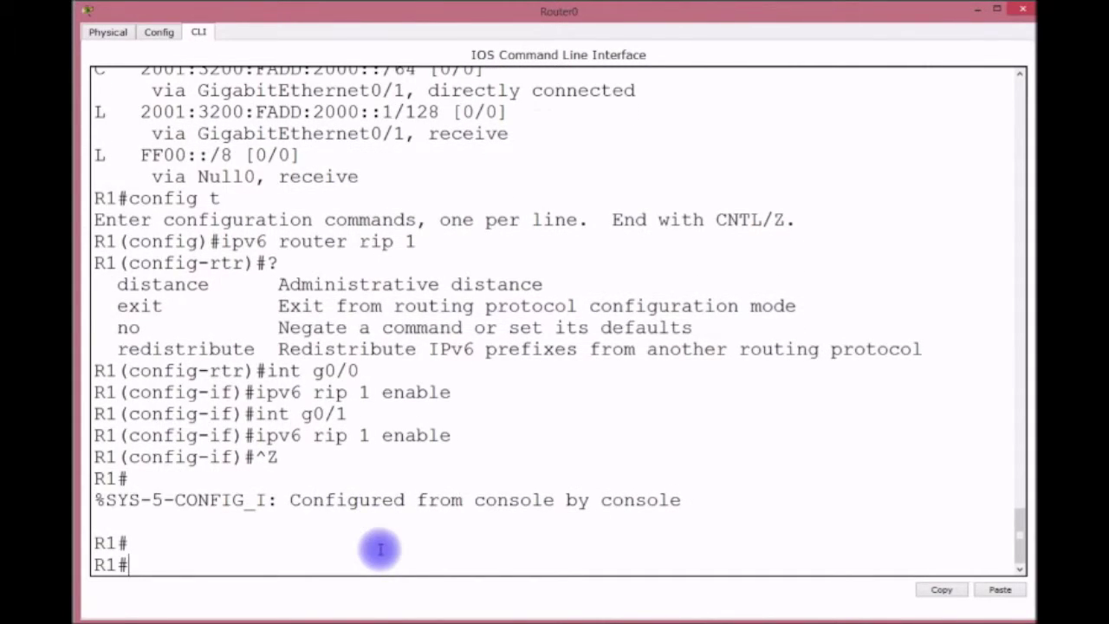
pyautogui.write('wr')
pyautogui.press('Return')
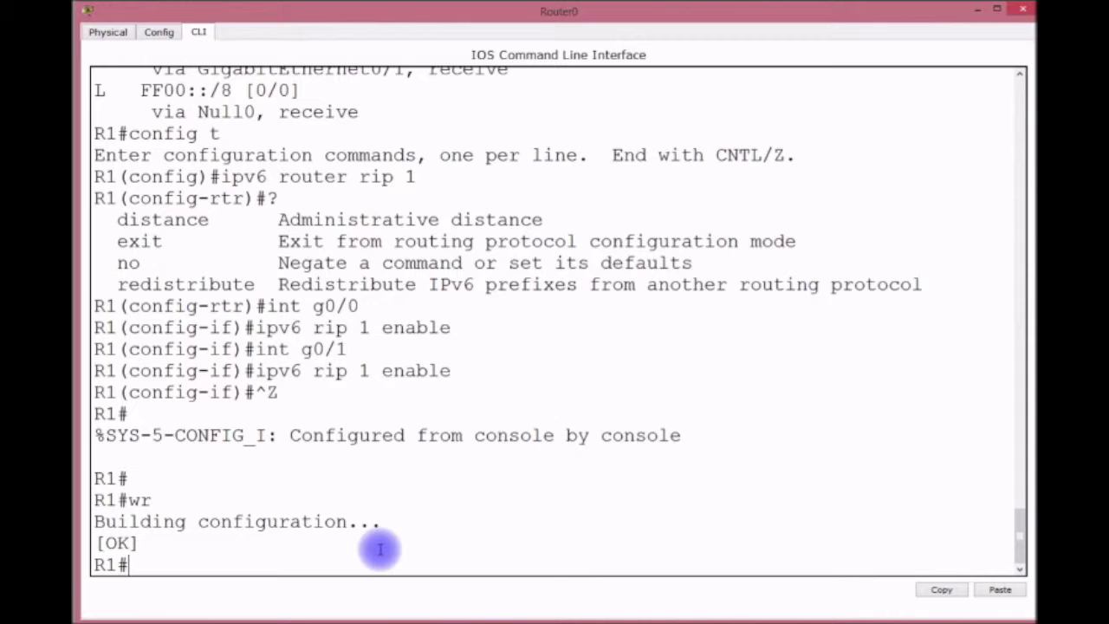
# Step: Display Router0's startup configuration and examine the RIP process line and the RIP lines under both gigabit interfaces
pyautogui.press('Return')
pyautogui.press('Return')
pyautogui.write('sh start')
pyautogui.press('Return')
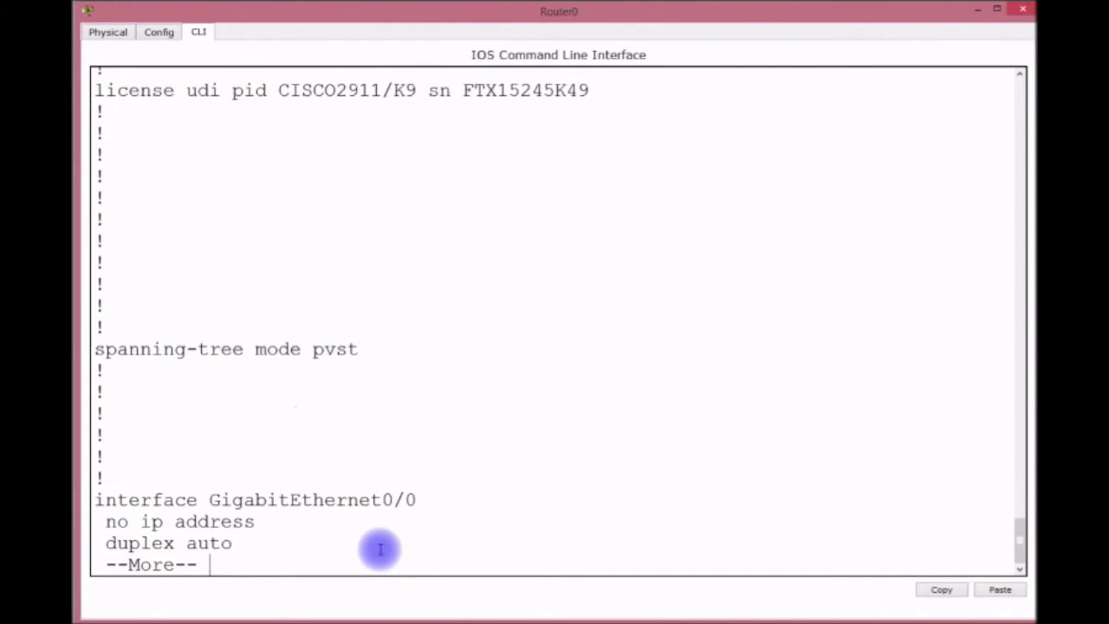
pyautogui.press('space')
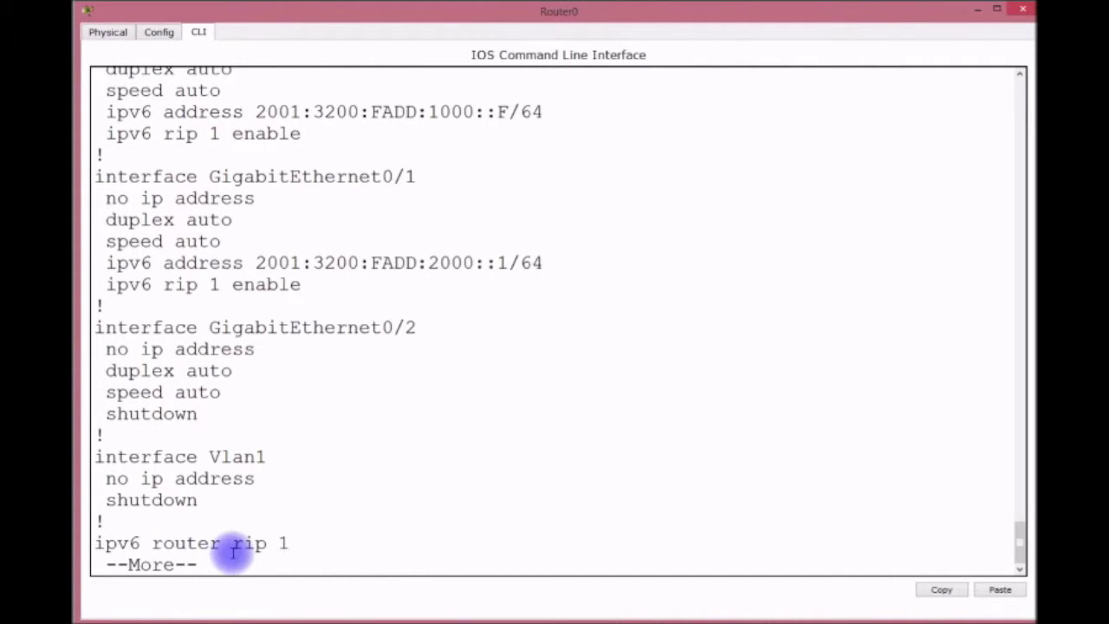
pyautogui.moveTo(297, 542); pyautogui.dragTo(100, 547)
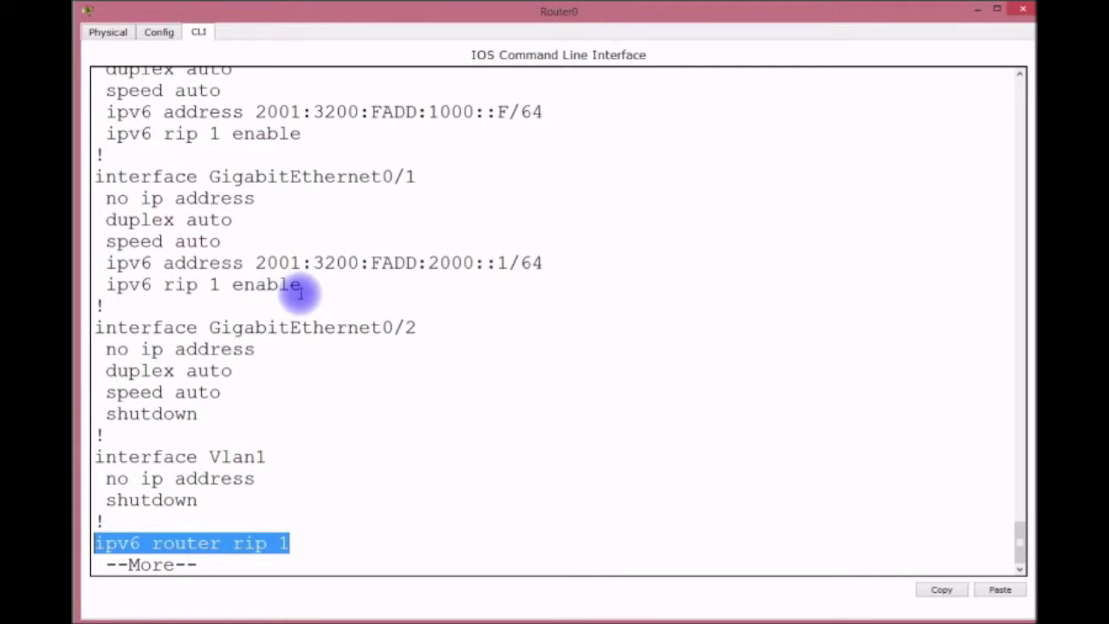
pyautogui.moveTo(302, 285); pyautogui.dragTo(99, 284)
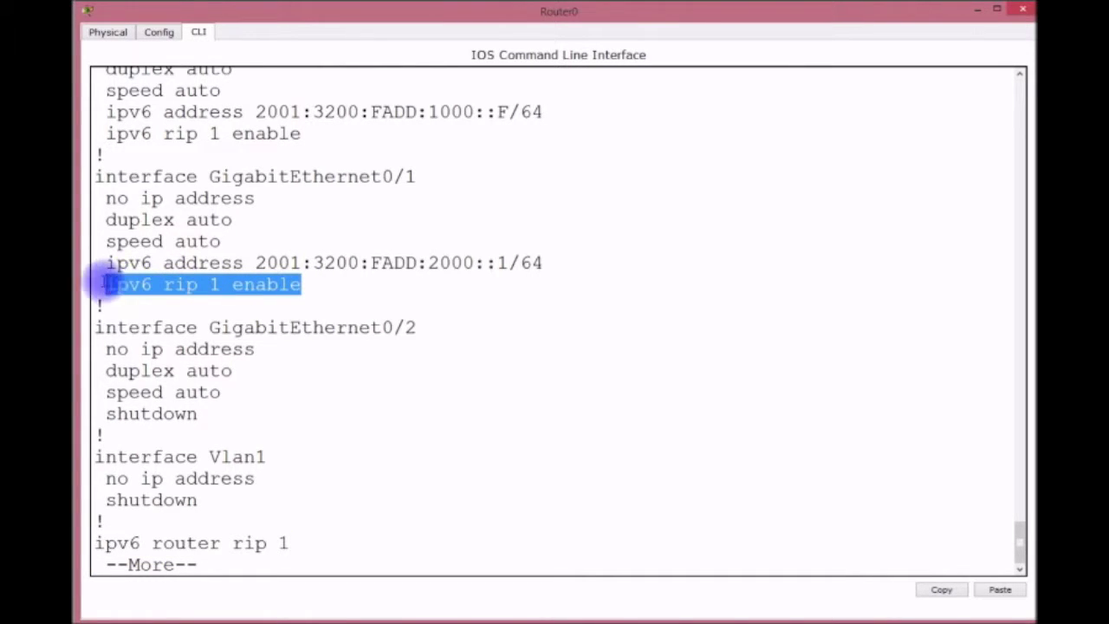
pyautogui.moveTo(308, 142); pyautogui.dragTo(105, 141)
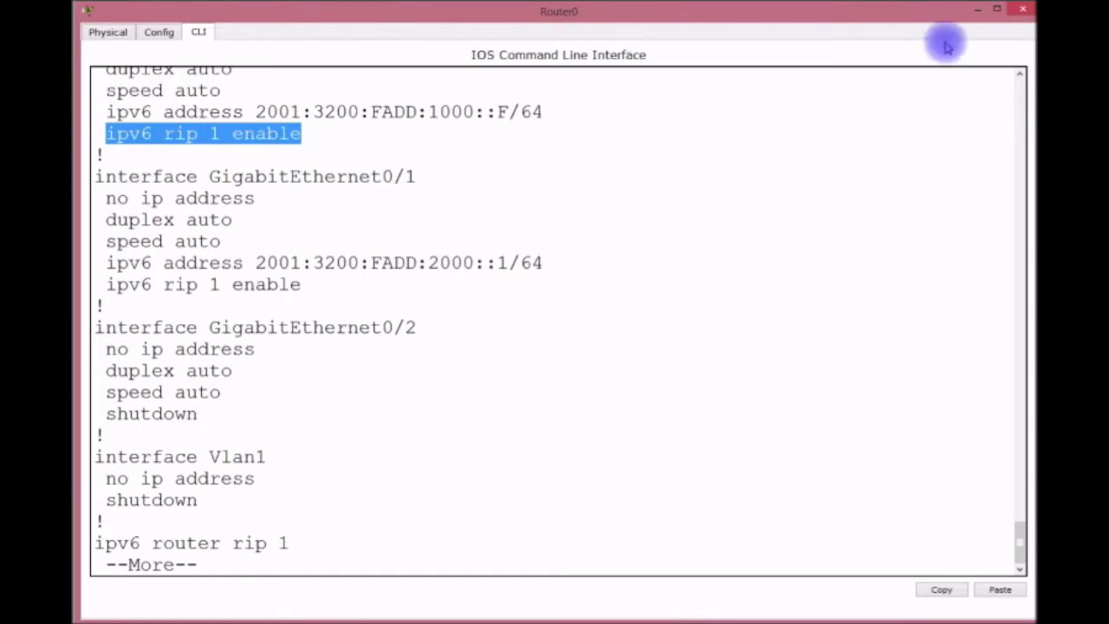
# Step: Switch to Router1's command line and enable IPv6 RIP process 1 on interface g0/1
pyautogui.click(973, 8)
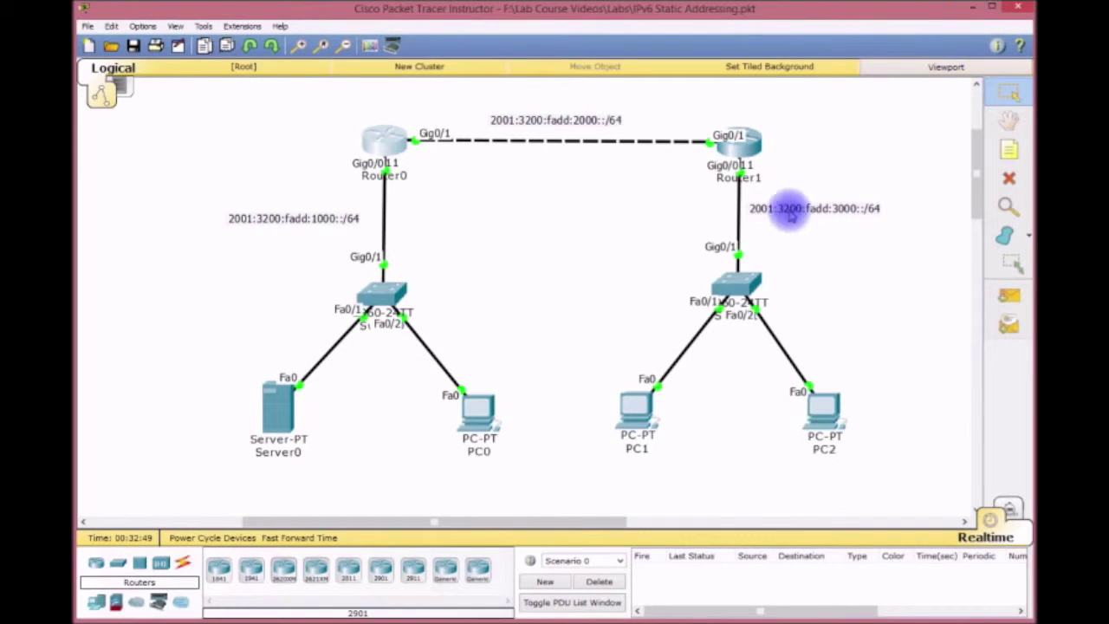
pyautogui.click(752, 148)
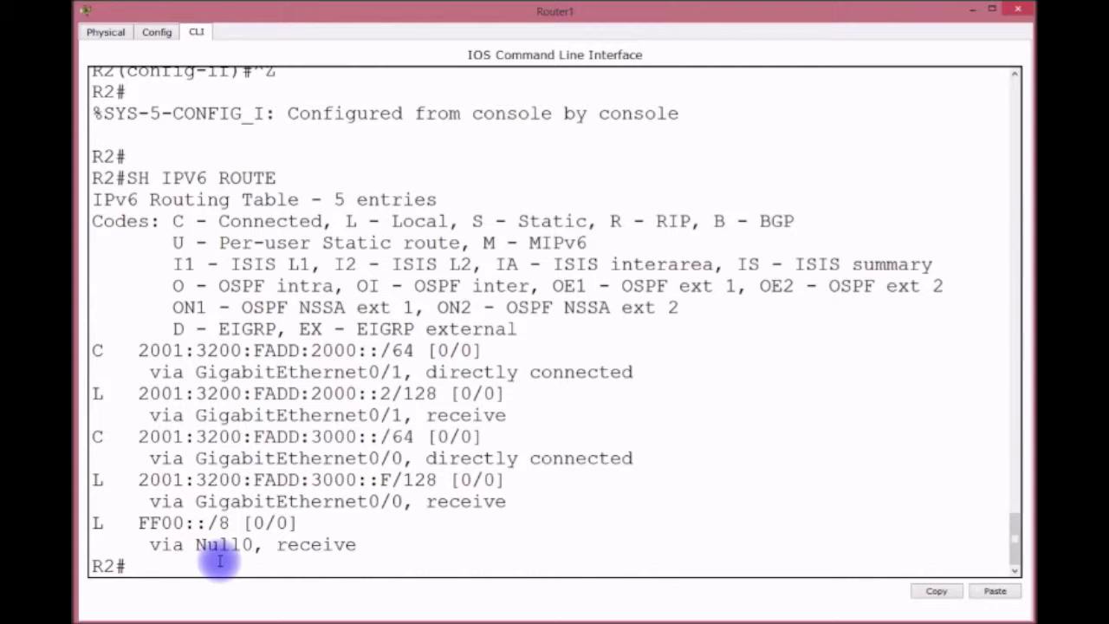
pyautogui.write('config t')
pyautogui.press('Return')
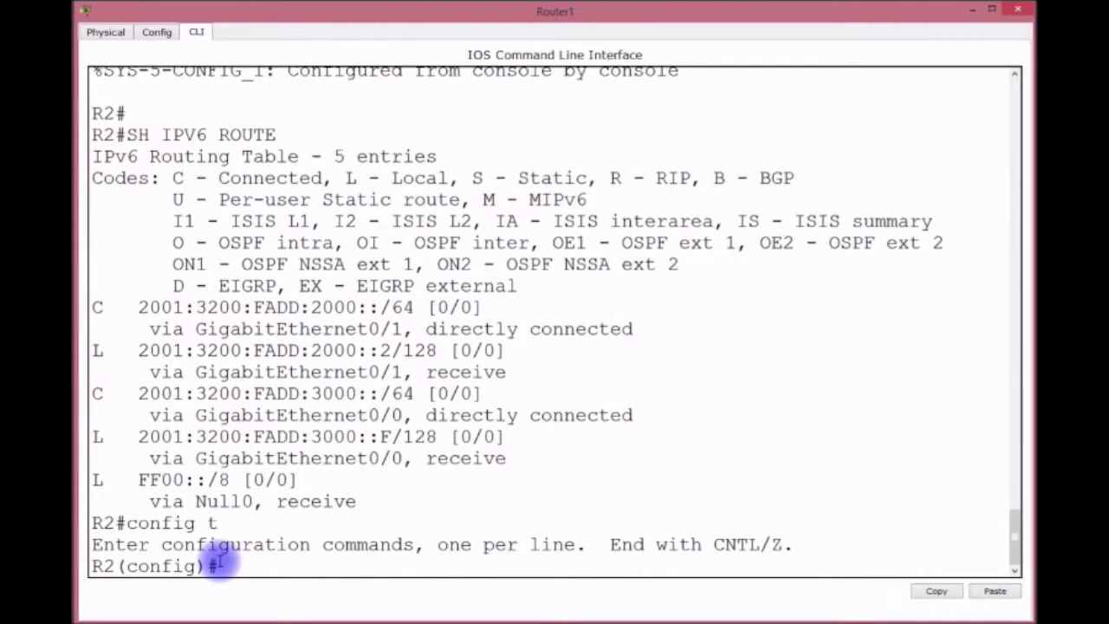
pyautogui.write('int g0/1')
pyautogui.press('Return')
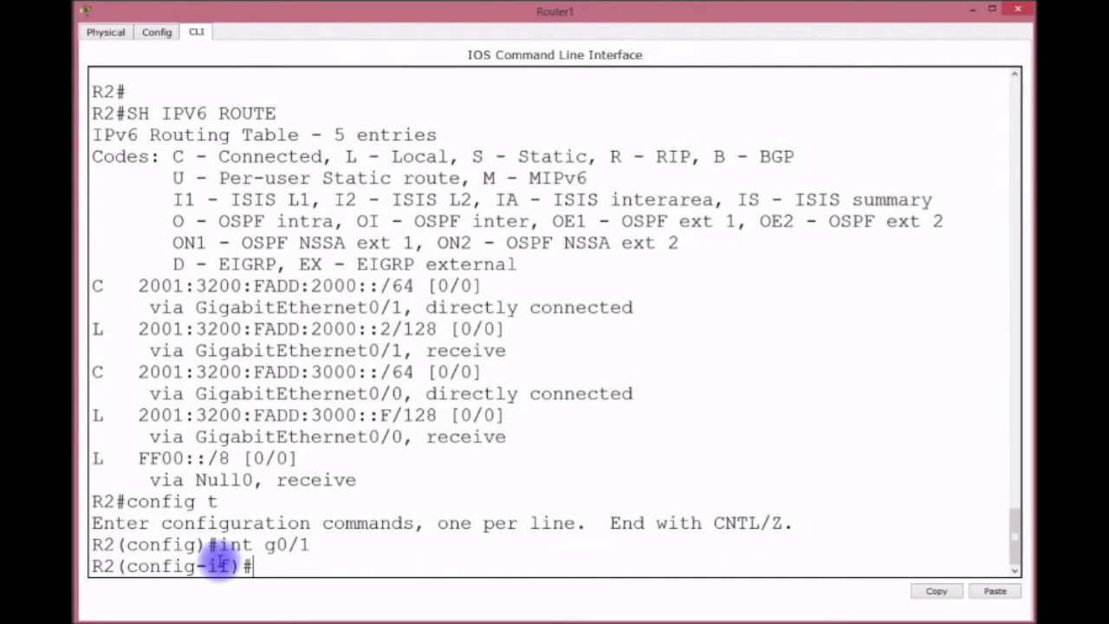
pyautogui.write('ipv6 rip 1 enable')
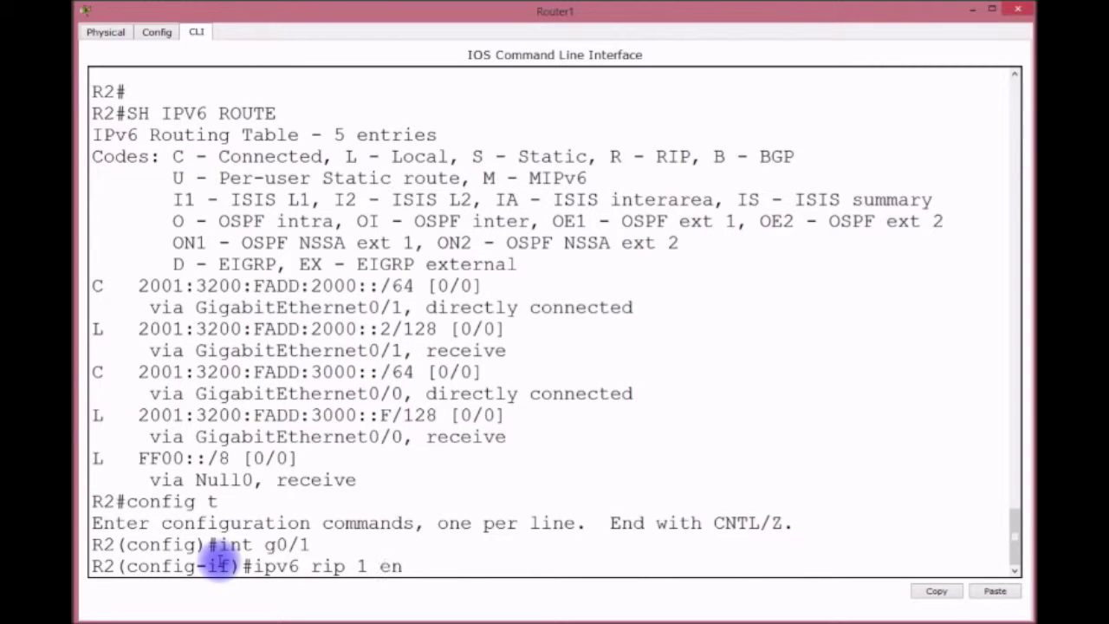
pyautogui.press('Return')
# Step: Enable IPv6 RIP process 1 on Router1's interface g0/0
pyautogui.press('Up')
pyautogui.press('Up')
pyautogui.press('BackSpace')
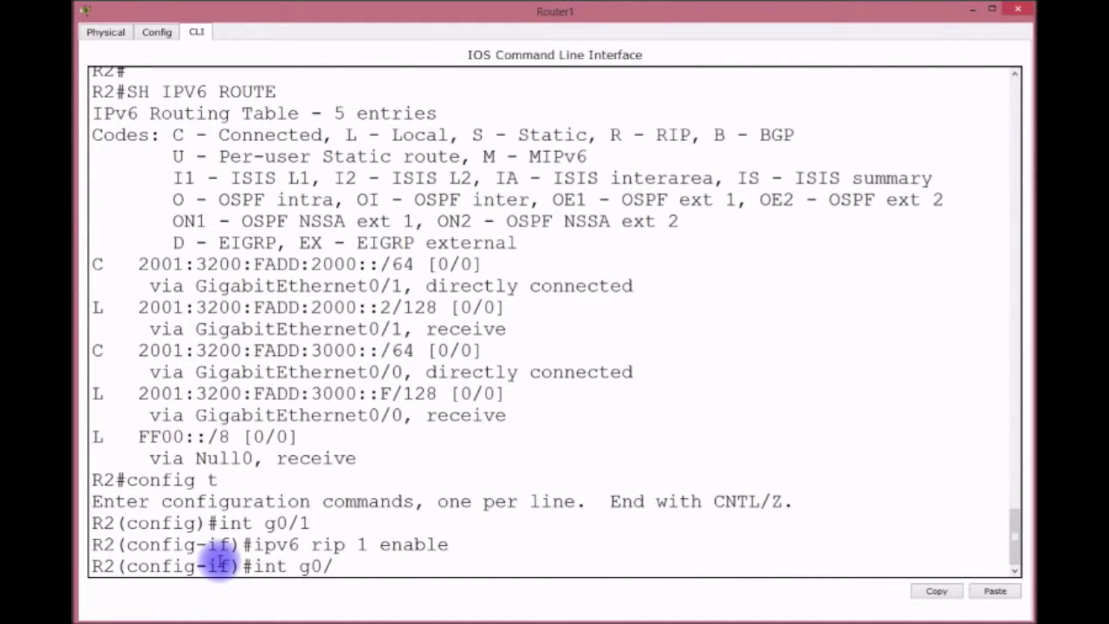
pyautogui.write('0')
pyautogui.press('Return')
pyautogui.press('Up')
pyautogui.press('Up')
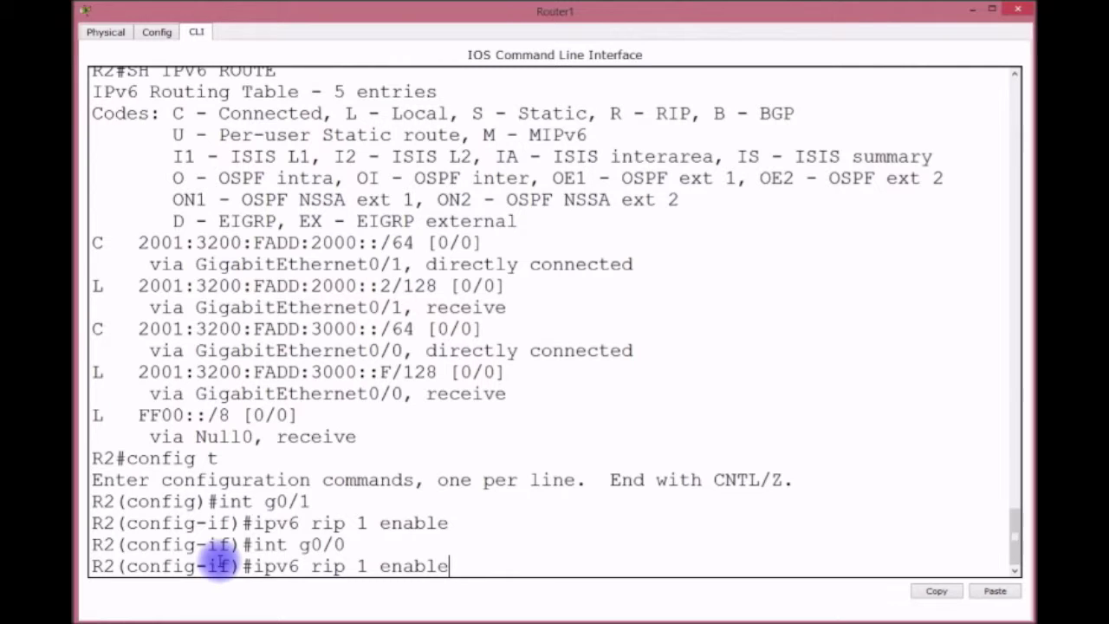
pyautogui.press('Return')
# Step: Save Router1's configuration with do wr and return to privileged mode
pyautogui.write('do wr')
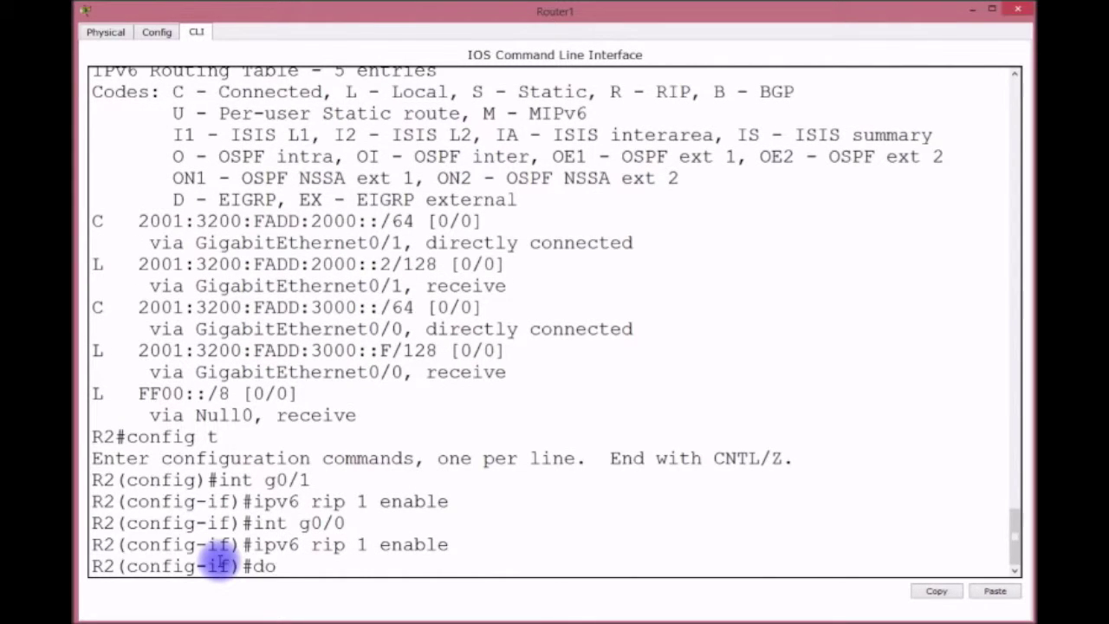
pyautogui.press('Return')
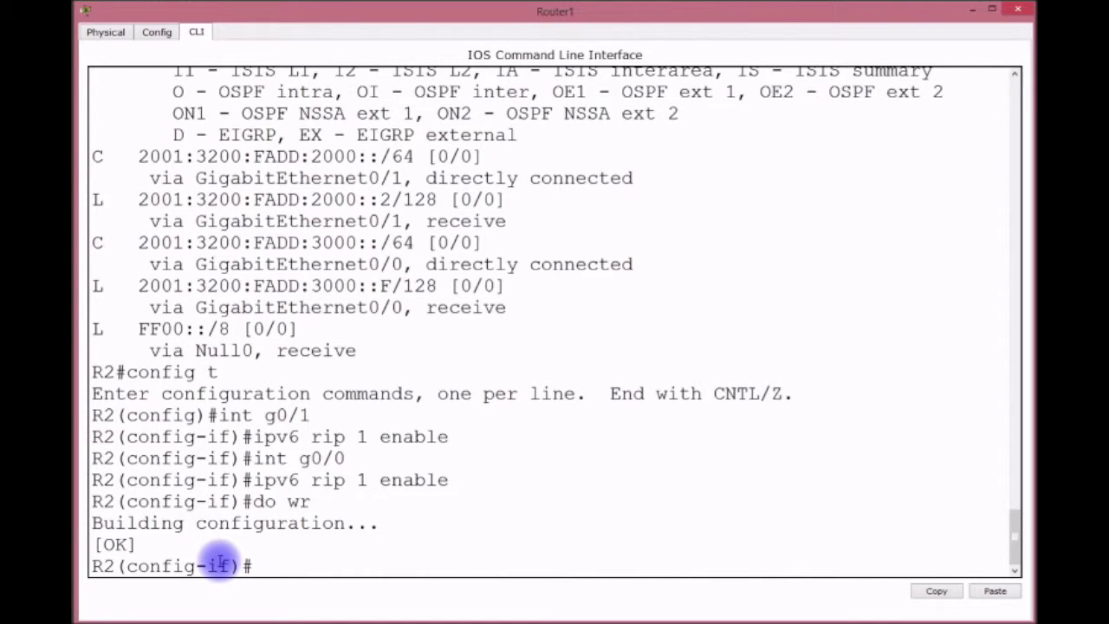
pyautogui.hotkey('ctrl', 'z')
pyautogui.press('Return')
pyautogui.press('Return')
# Step: Display Router1's startup configuration and examine the RIP entries under its interfaces and the RIP process line
pyautogui.write('sh start')
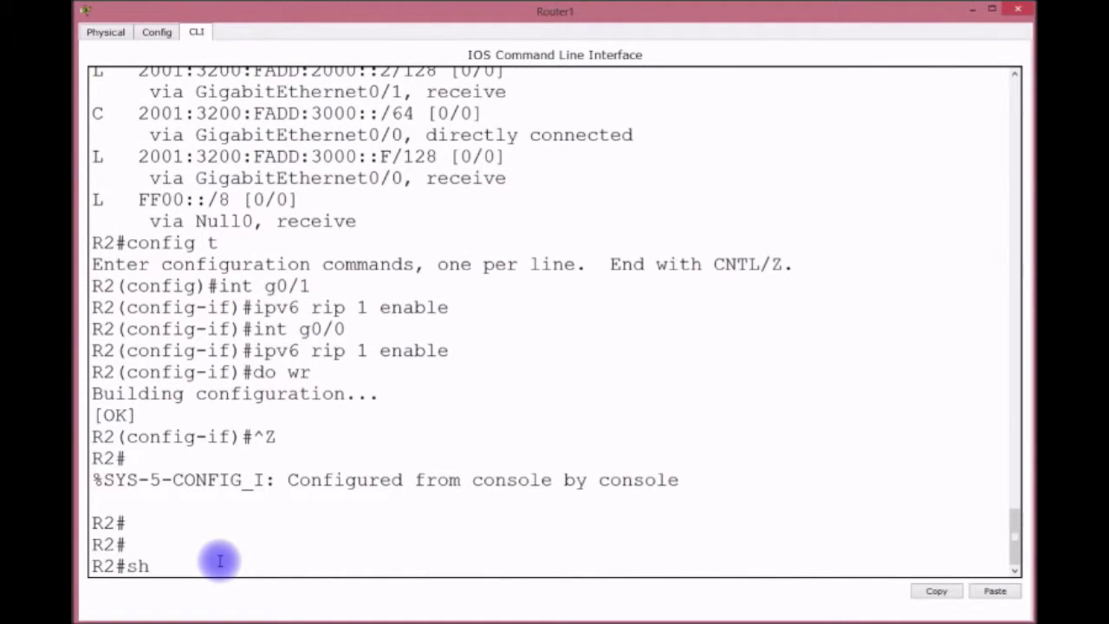
pyautogui.press('Return')
pyautogui.press('Return')
pyautogui.press('Return')
pyautogui.press('Return')
pyautogui.press('Return')
pyautogui.press('Return')
pyautogui.press('Return')
pyautogui.press('Return')
pyautogui.press('Return')
pyautogui.press('Return')
pyautogui.press('Return')
pyautogui.press('Return')
pyautogui.press('Return')
pyautogui.press('Return')
pyautogui.press('Return')
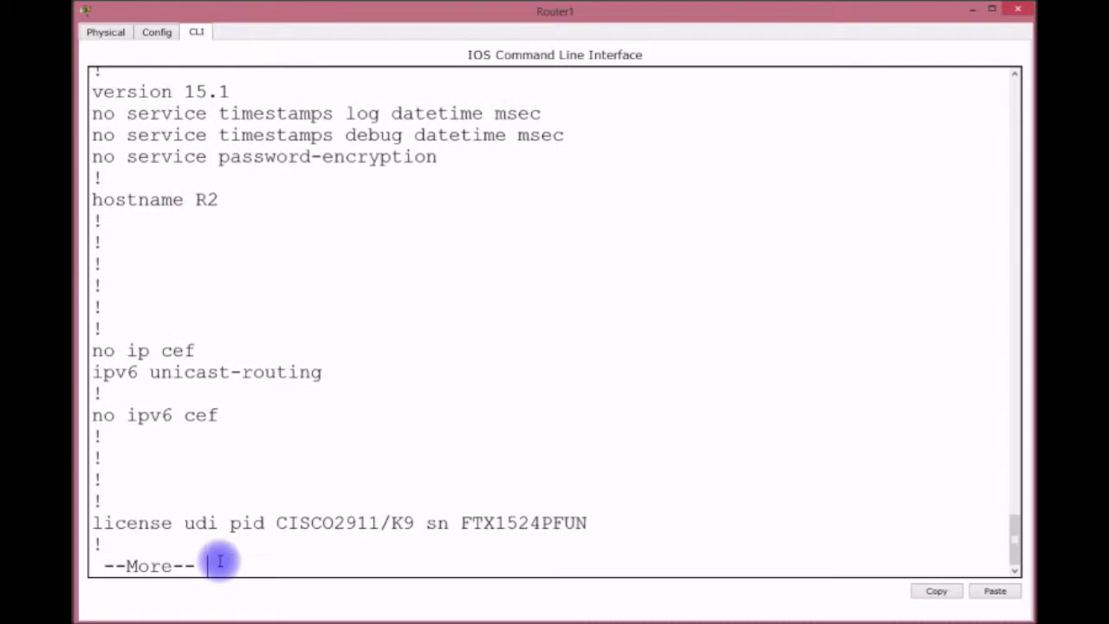
pyautogui.press('Return')
pyautogui.press('Return')
pyautogui.press('Return')
pyautogui.press('Return')
pyautogui.press('Return')
pyautogui.press('Return')
pyautogui.press('Return')
pyautogui.press('Return')
pyautogui.press('Return')
pyautogui.press('Return')
pyautogui.press('Return')
pyautogui.press('Return')
pyautogui.press('Return')
pyautogui.press('Return')
pyautogui.press('Return')
pyautogui.press('Return')
pyautogui.press('Return')
pyautogui.press('Return')
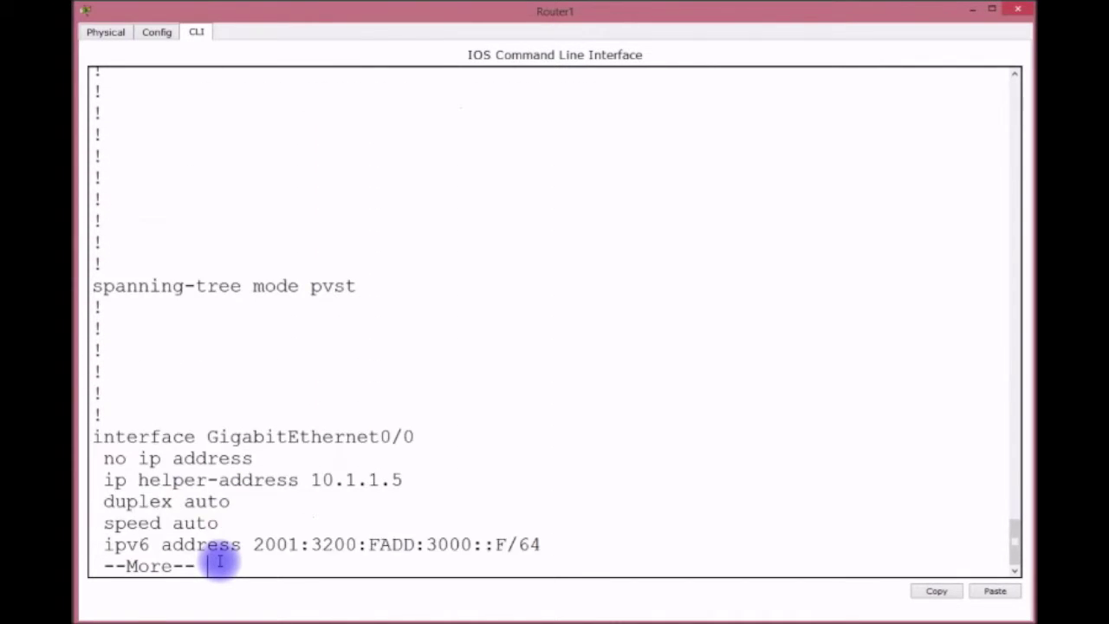
pyautogui.press('Return')
pyautogui.press('Return')
pyautogui.press('Return')
pyautogui.press('Return')
pyautogui.press('Return')
pyautogui.press('Return')
pyautogui.press('Return')
pyautogui.press('Return')
pyautogui.press('Return')
pyautogui.press('Return')
pyautogui.press('Return')
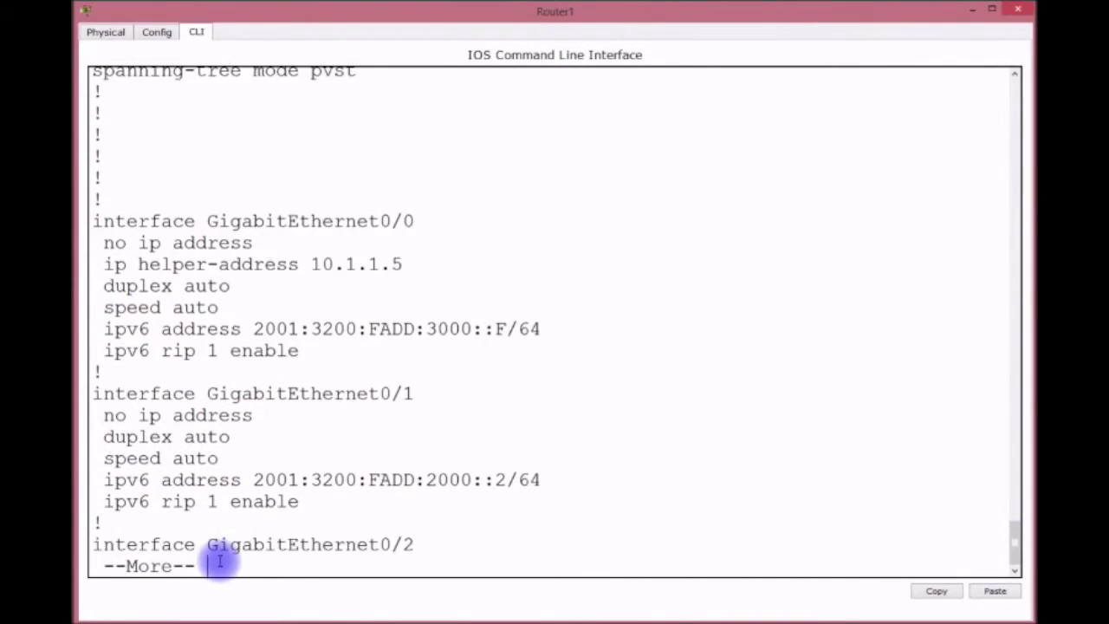
pyautogui.press('Return')
pyautogui.press('Return')
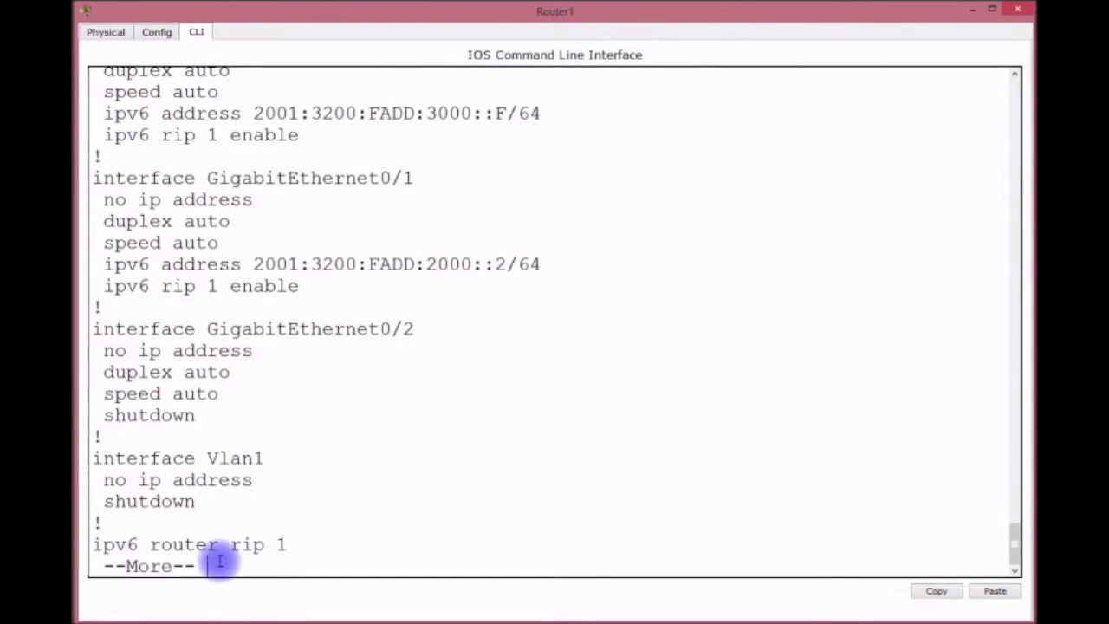
pyautogui.press('Return')
pyautogui.press('Return')
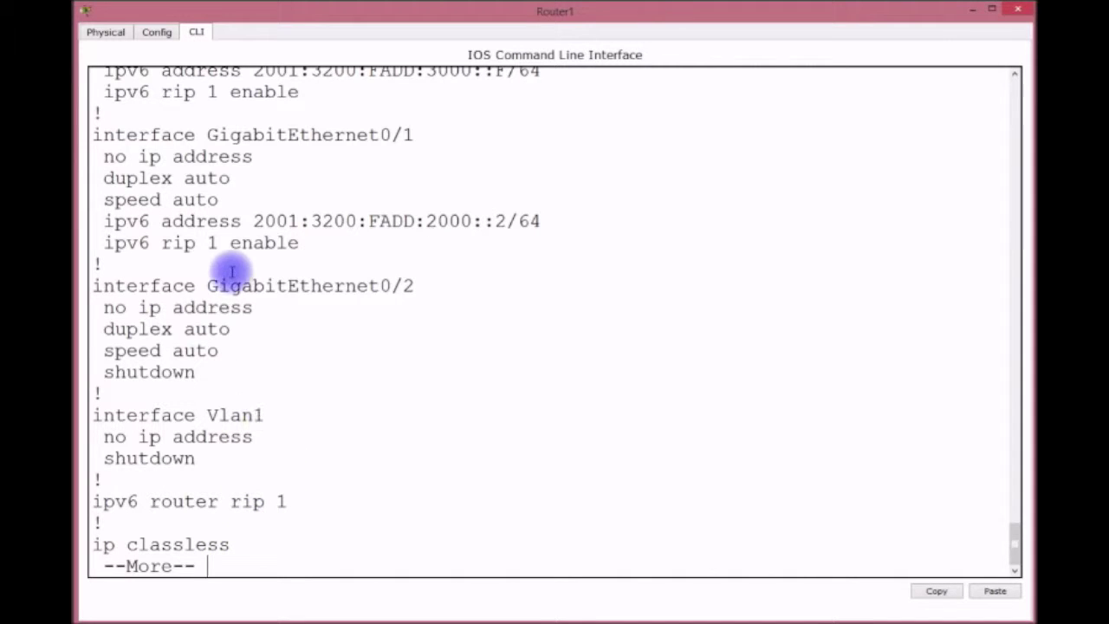
# Step: Examine the RIP entry under Router1's GigabitEthernet0/1 and the RIP process line, and exit the configuration listing to the prompt
pyautogui.moveTo(310, 243); pyautogui.dragTo(103, 243)
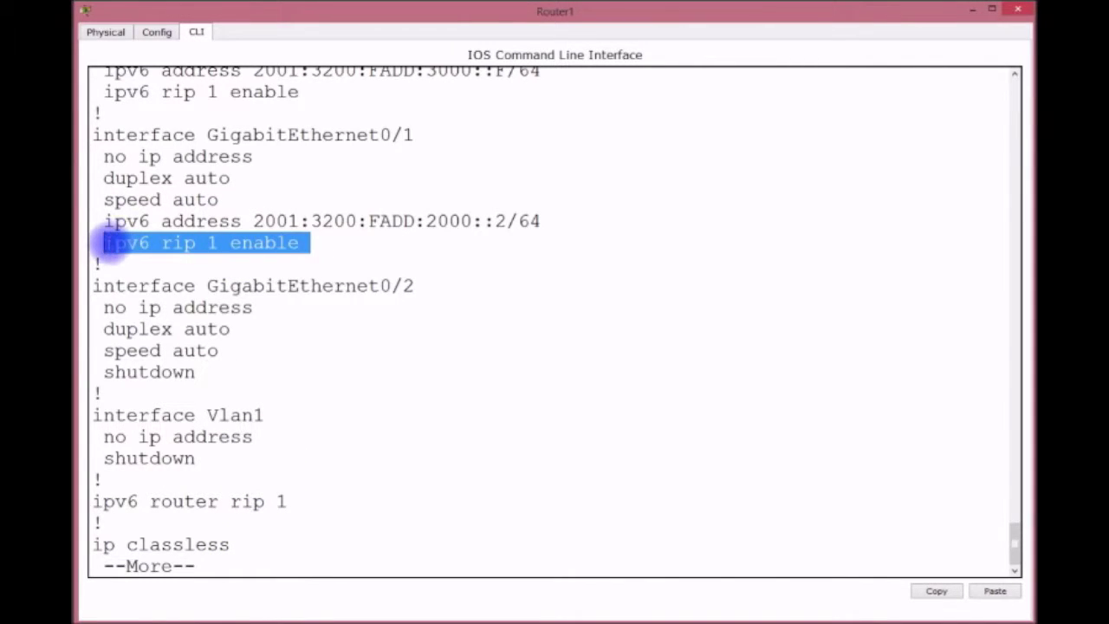
pyautogui.moveTo(289, 502); pyautogui.dragTo(86, 504)
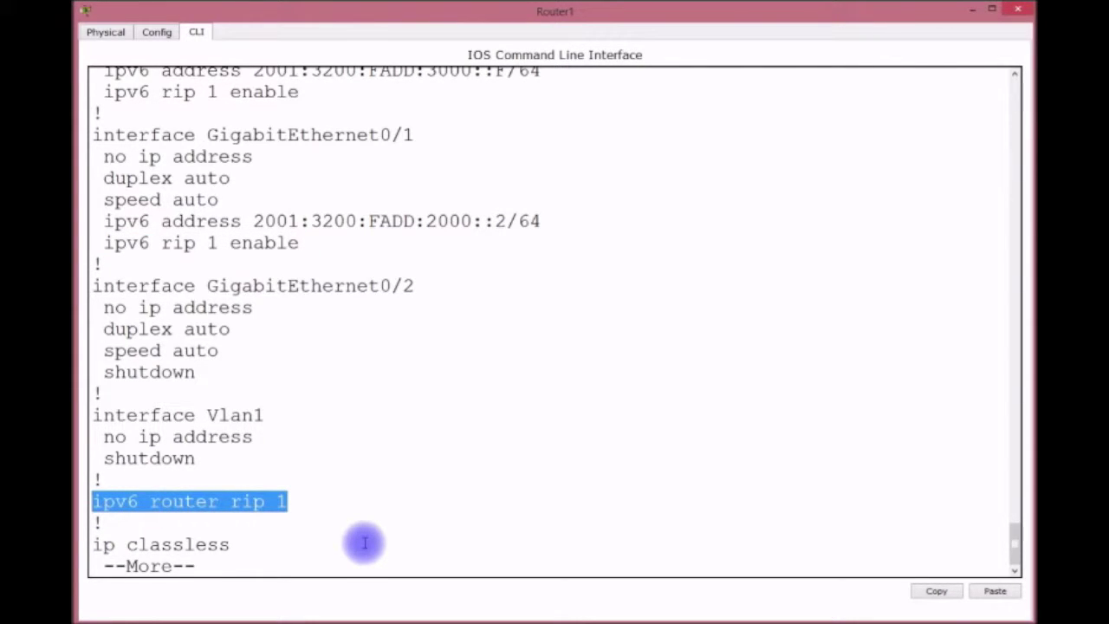
pyautogui.press('space')
pyautogui.press('Return')
pyautogui.press('Return')
pyautogui.press('Return')
pyautogui.press('Return')
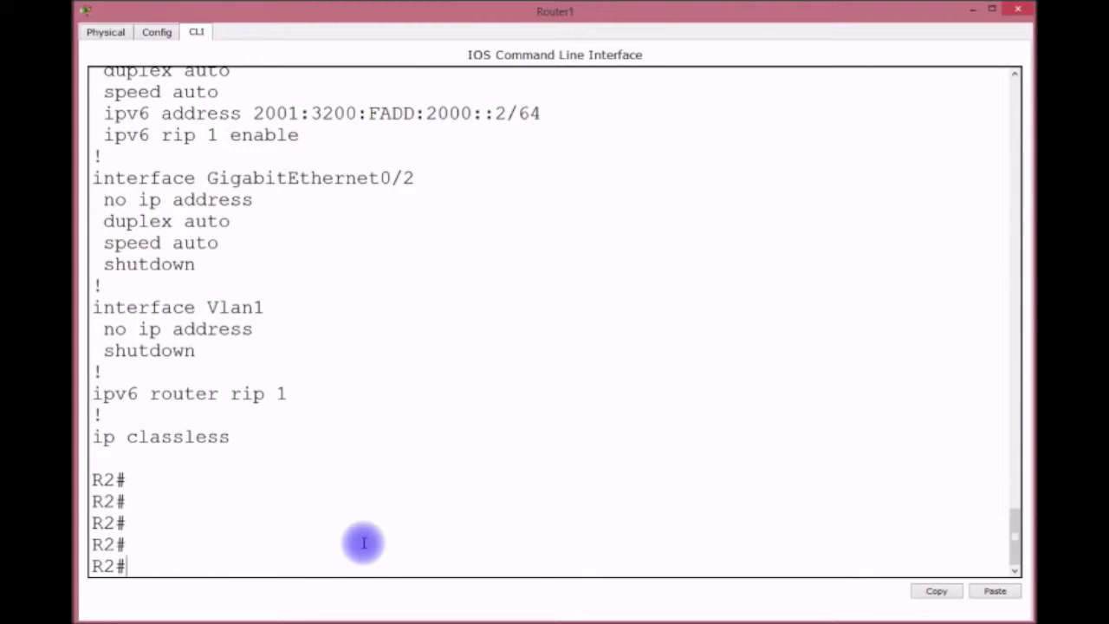
# Step: Display Router1's IPv6 routing table with sh ipv6 route, examine the RIP route's prefix, administrative distance and metric, and close Router1's window
pyautogui.write('sh ipv6 route')
pyautogui.press('Return')
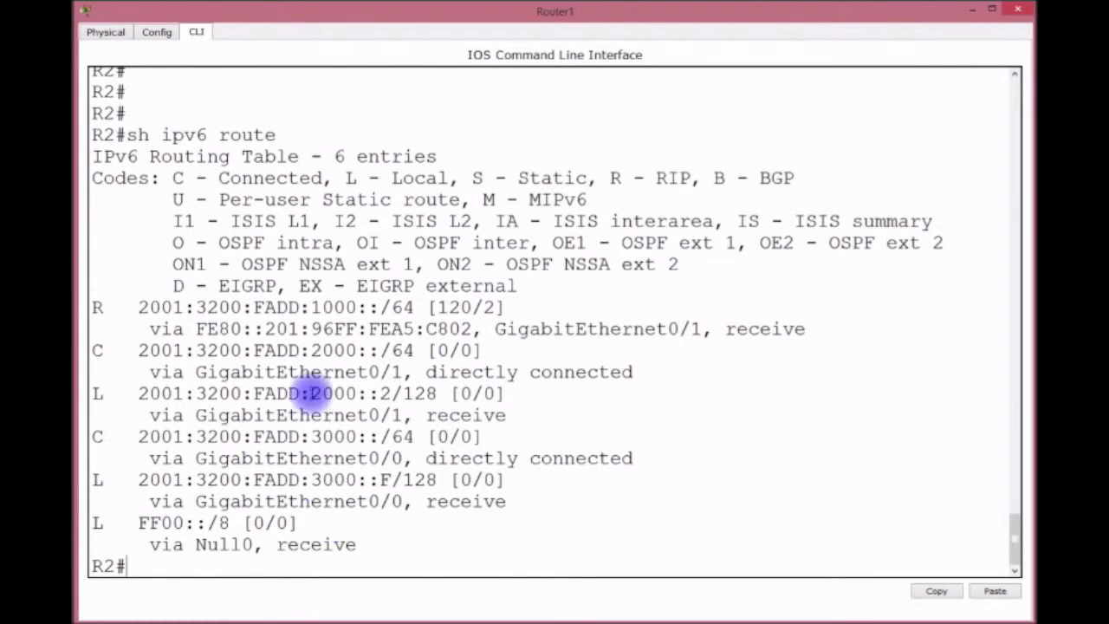
pyautogui.moveTo(95, 305); pyautogui.dragTo(418, 309)
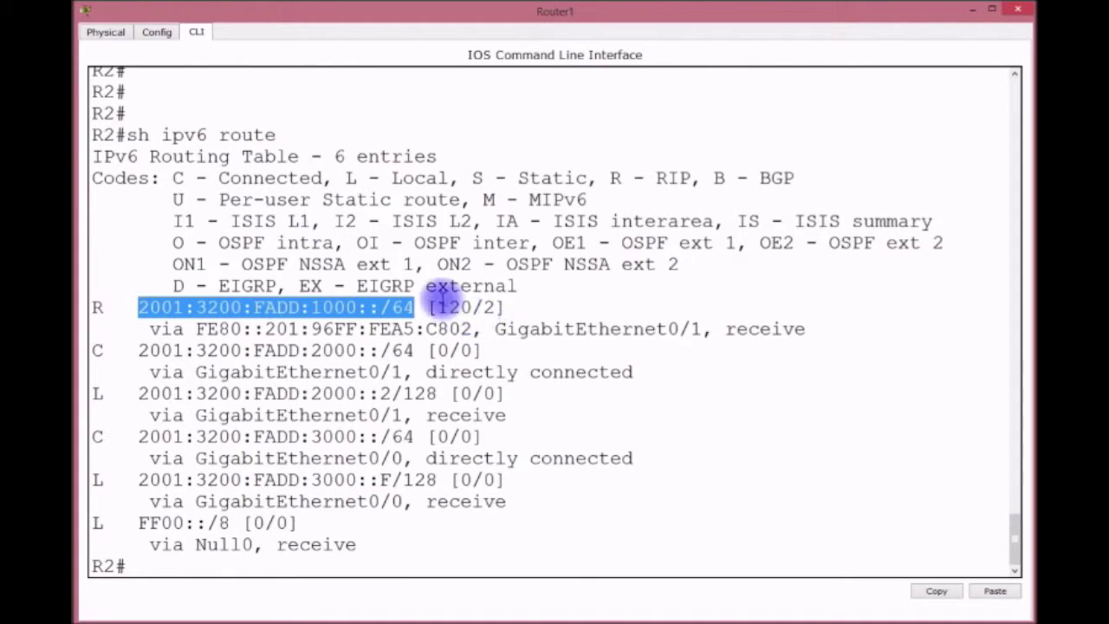
pyautogui.moveTo(438, 306); pyautogui.dragTo(495, 308)
pyautogui.click(487, 308)
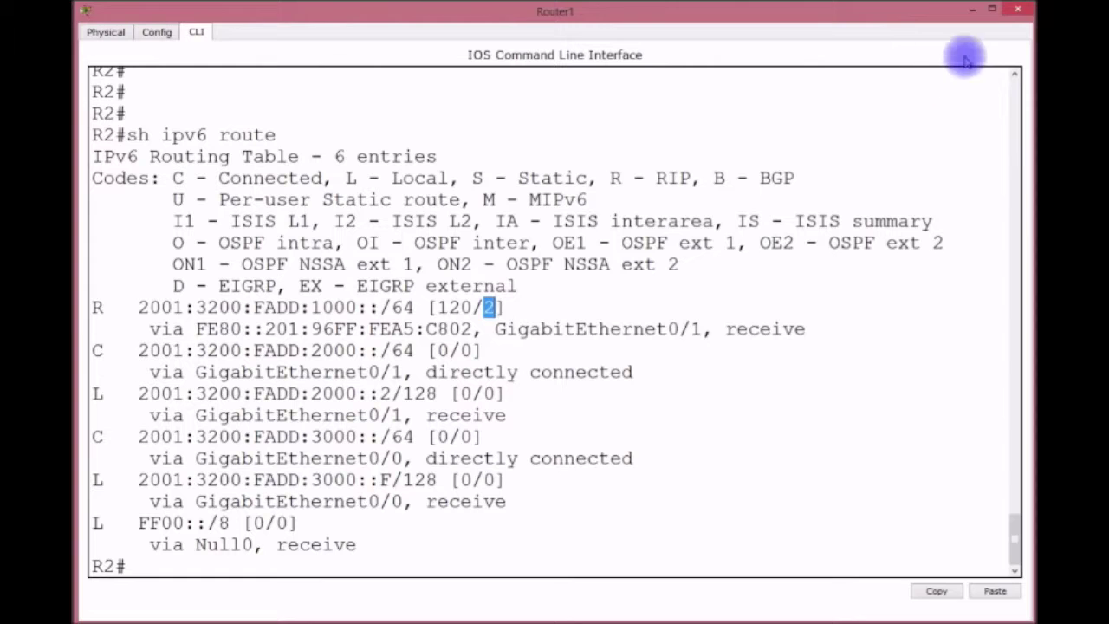
pyautogui.click(1018, 9)
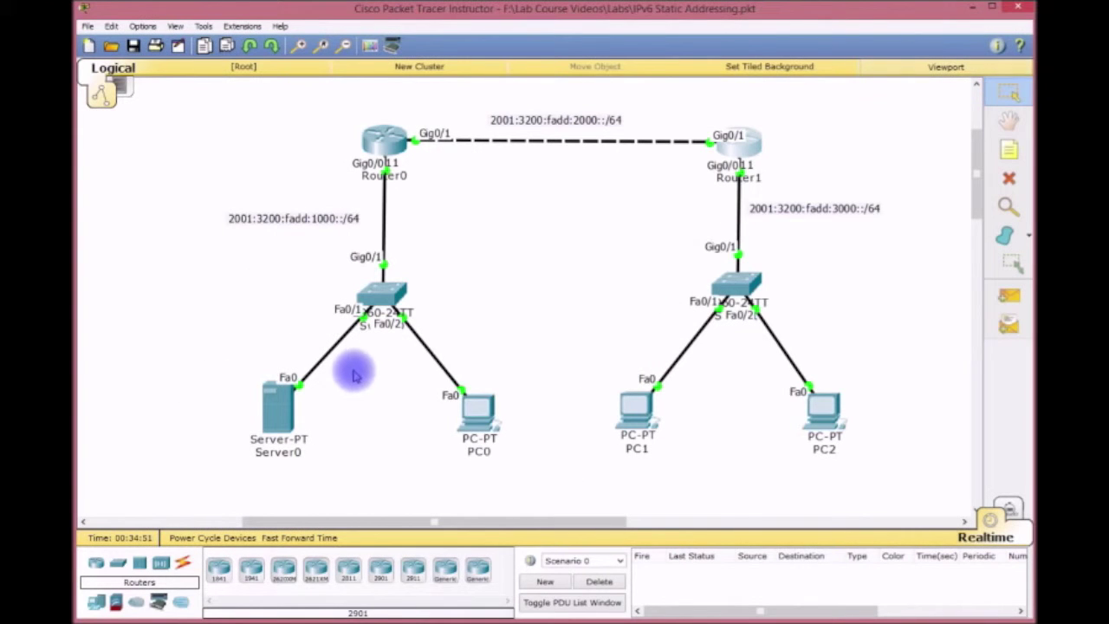
# Step: Open PC2's command prompt and ping 2001:3200:fadd:1000::1
pyautogui.click(825, 414)
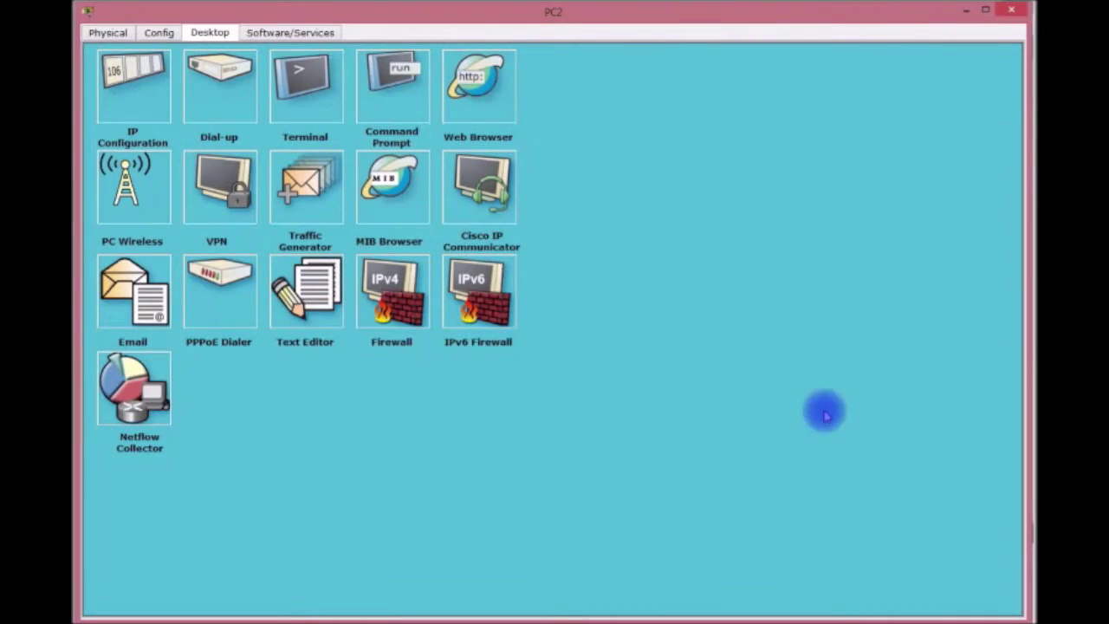
pyautogui.click(380, 83)
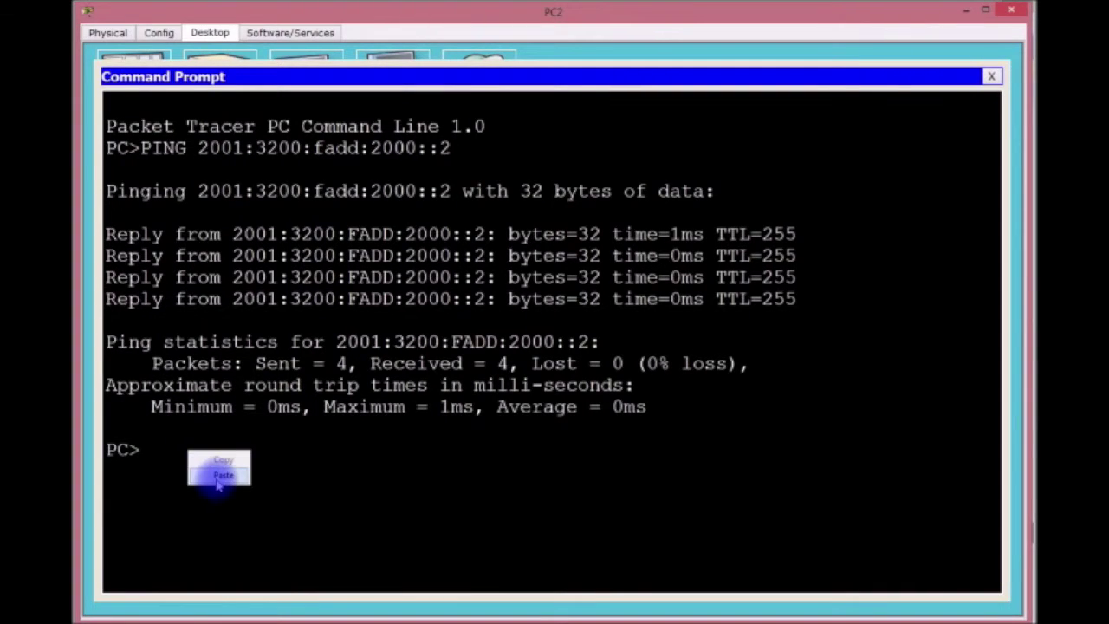
pyautogui.press('Up')
pyautogui.press('BackSpace')
pyautogui.write('1')
pyautogui.press('Left')
pyautogui.press('Left')
pyautogui.press('Left')
pyautogui.press('Left')
pyautogui.press('Left')
pyautogui.press('Left')
pyautogui.press('BackSpace')
pyautogui.write('1')
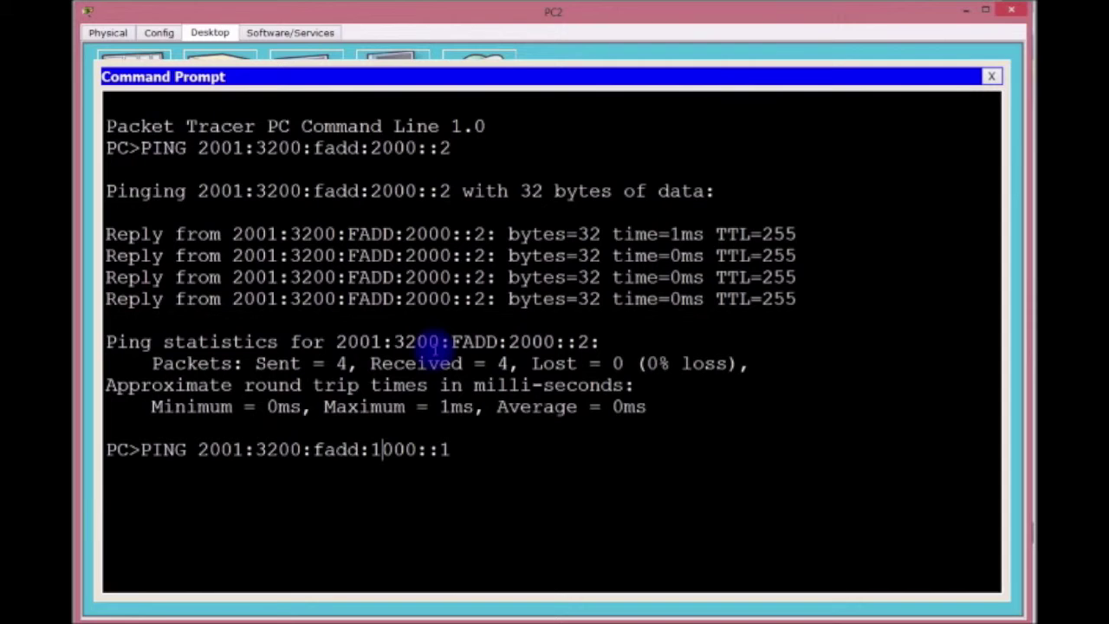
pyautogui.press('Return')
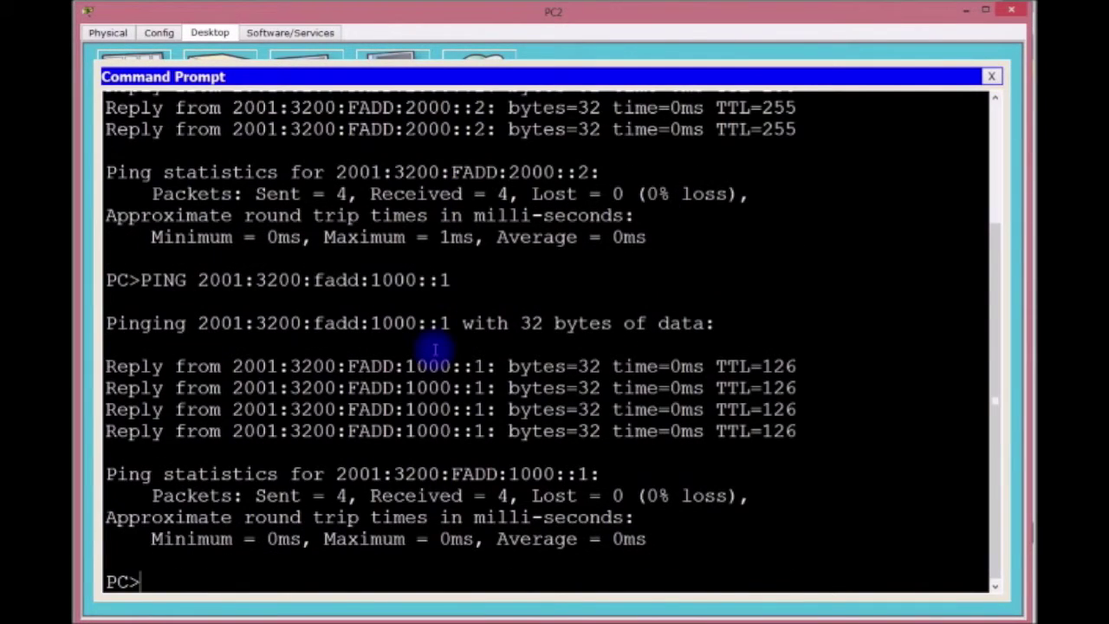
# Step: Ping 2001:3200:fadd:1000::2 from PC2, close its command prompt and return to the network topology
pyautogui.press('Up')
pyautogui.press('BackSpace')
pyautogui.write('2')
pyautogui.press('Return')
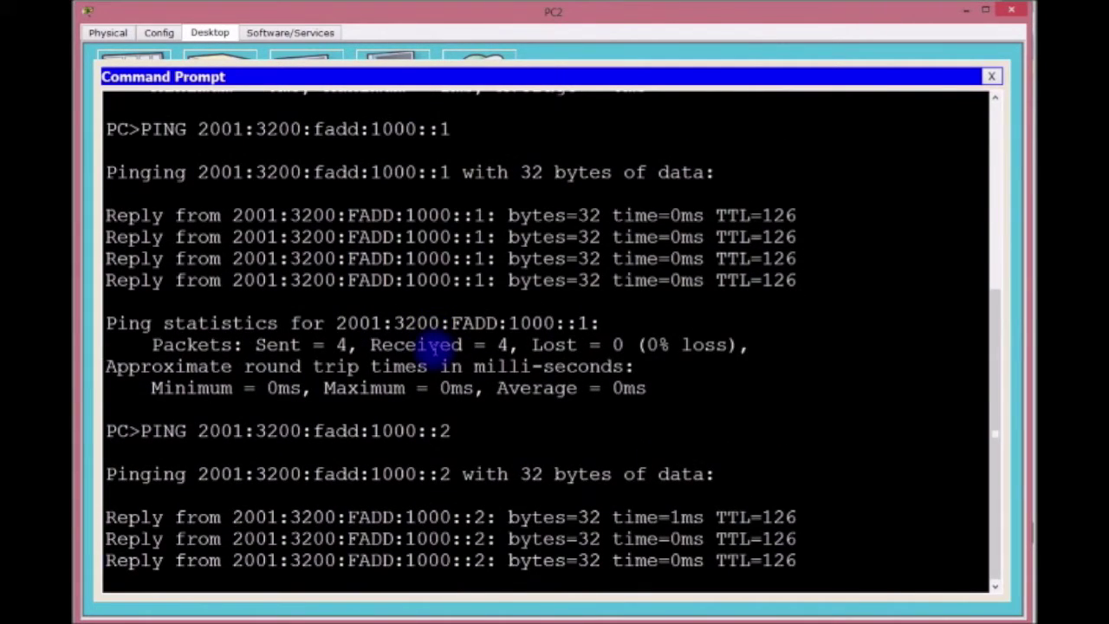
pyautogui.click(992, 77)
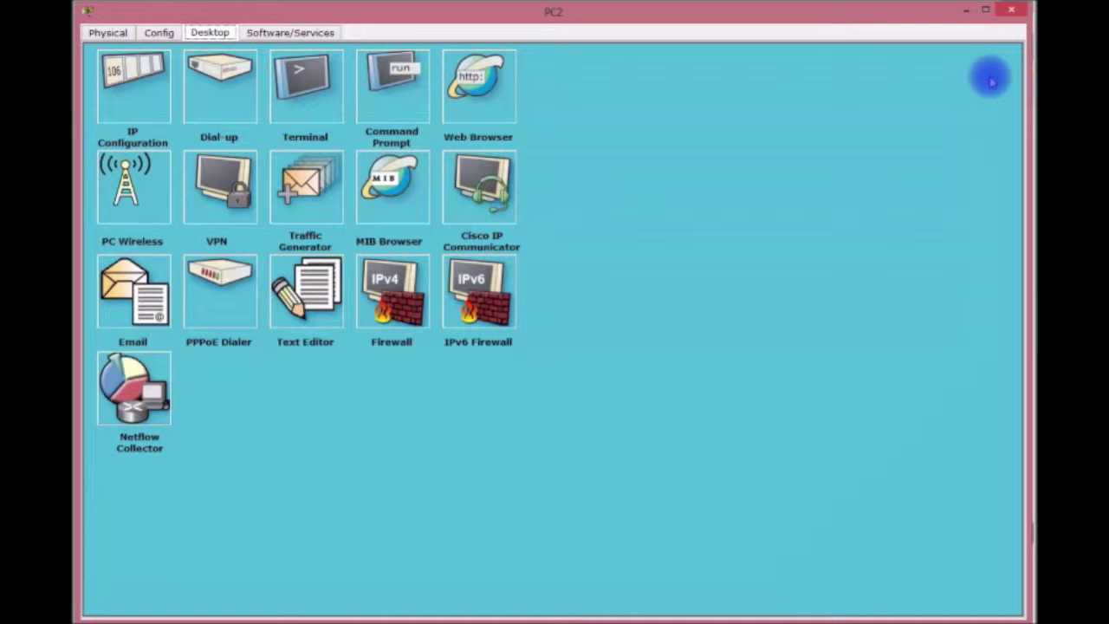
pyautogui.click(968, 10)
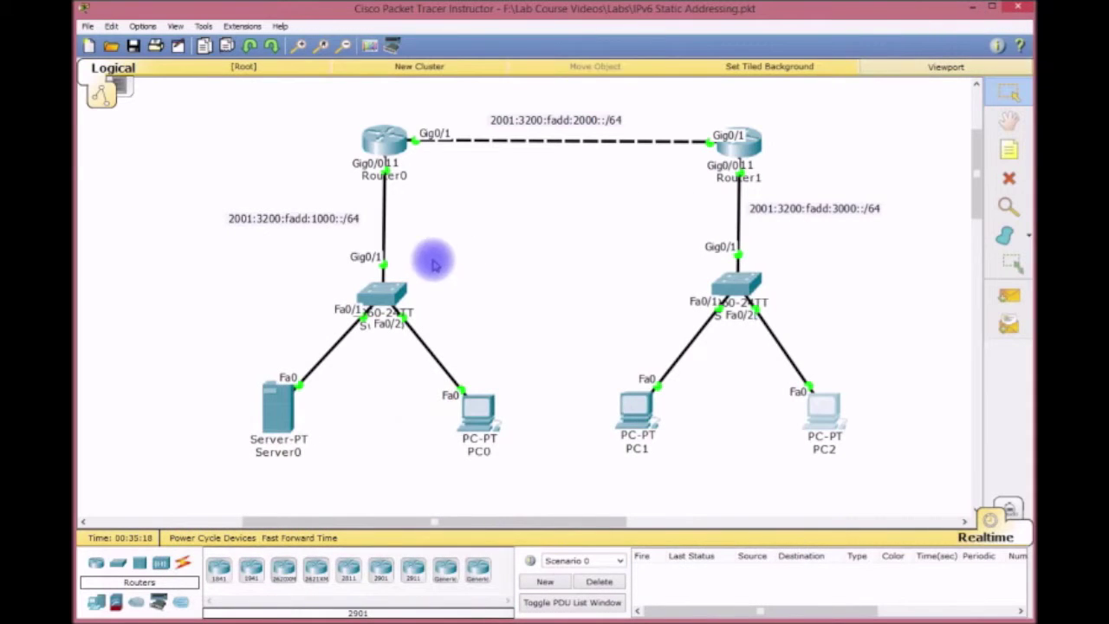
# Step: Open Router0's command line and examine the network prefix and host part of GigabitEthernet0/1's IPv6 address
pyautogui.click(387, 149)
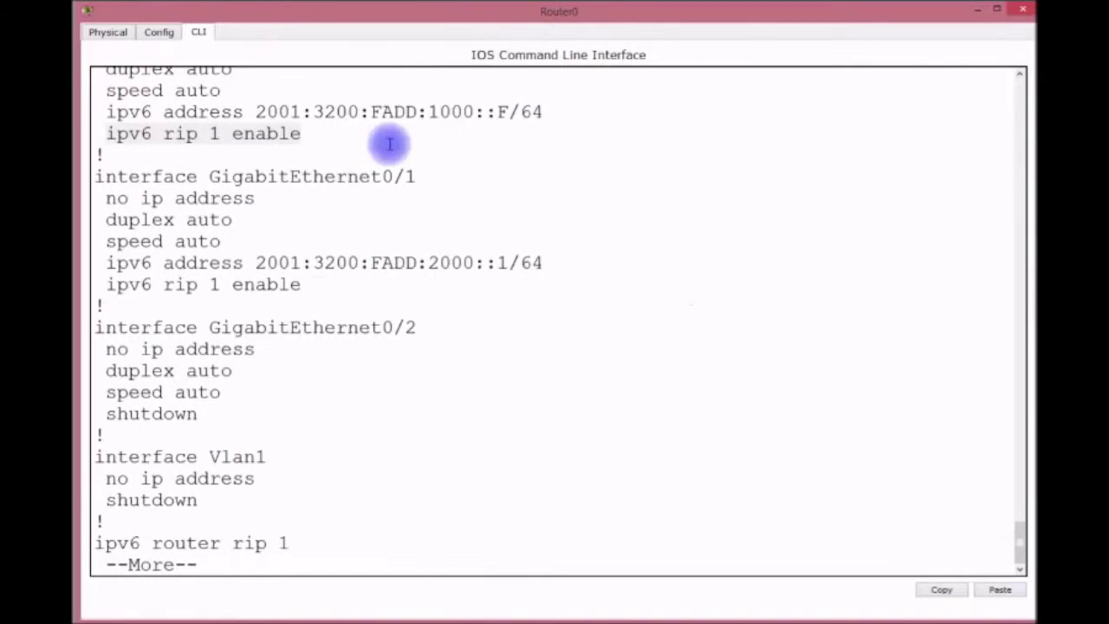
pyautogui.moveTo(256, 263); pyautogui.dragTo(485, 263)
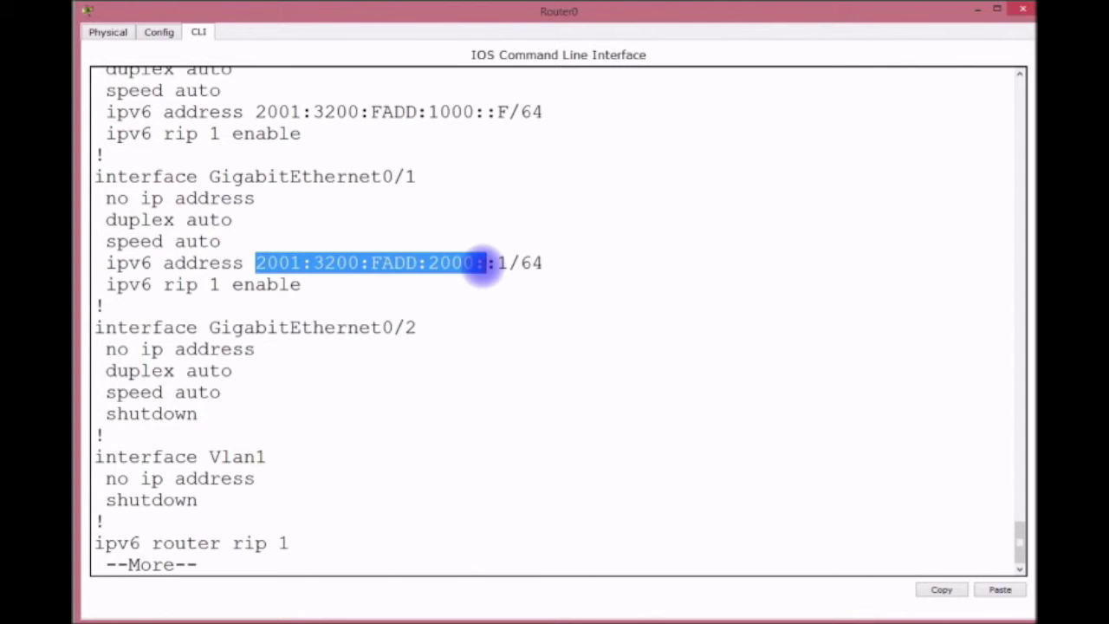
pyautogui.moveTo(486, 261); pyautogui.dragTo(495, 262)
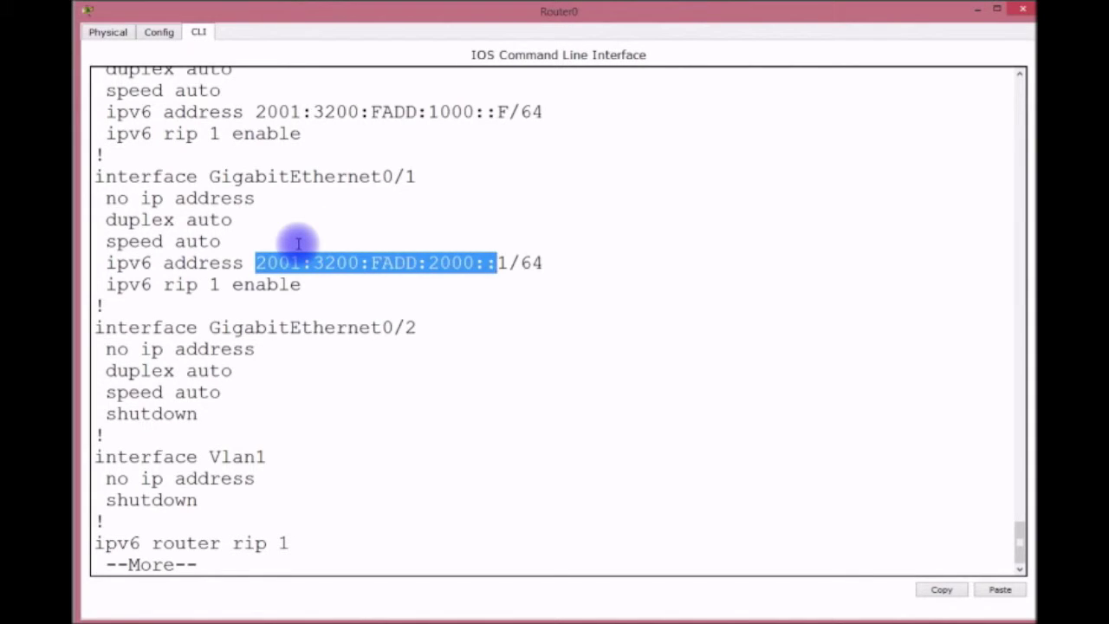
pyautogui.moveTo(511, 261); pyautogui.dragTo(503, 262)
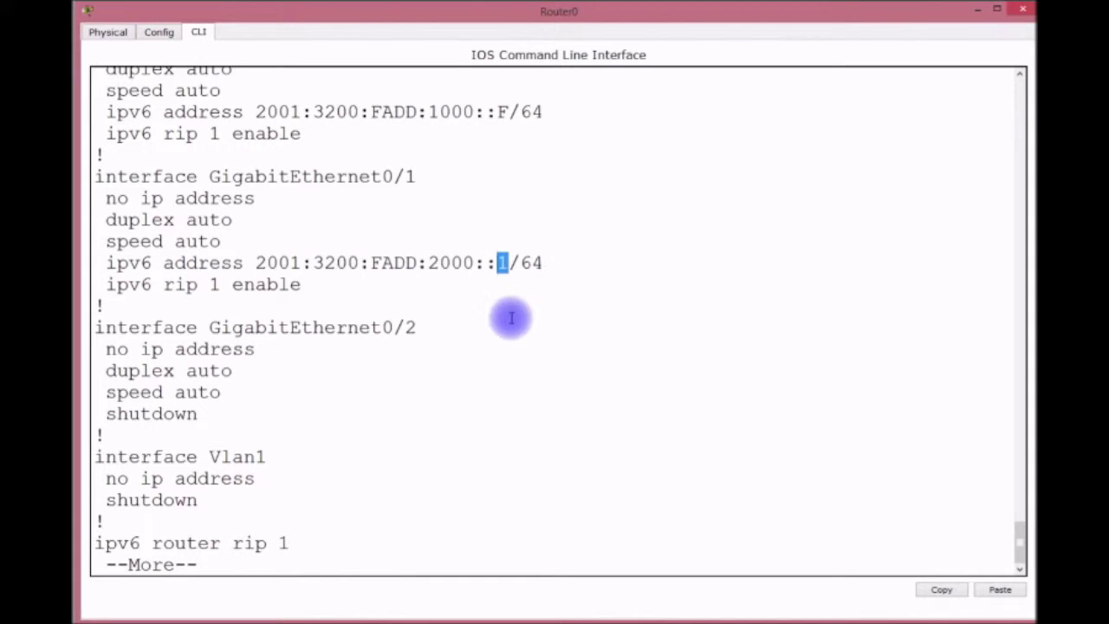
pyautogui.click(501, 263)
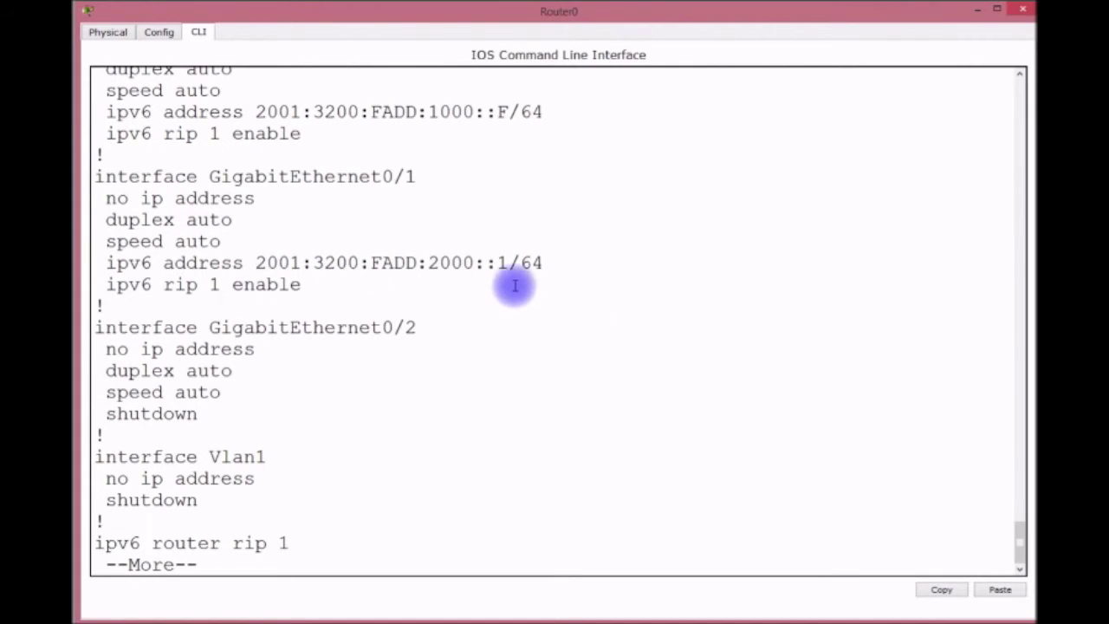
pyautogui.moveTo(417, 262); pyautogui.dragTo(265, 260)
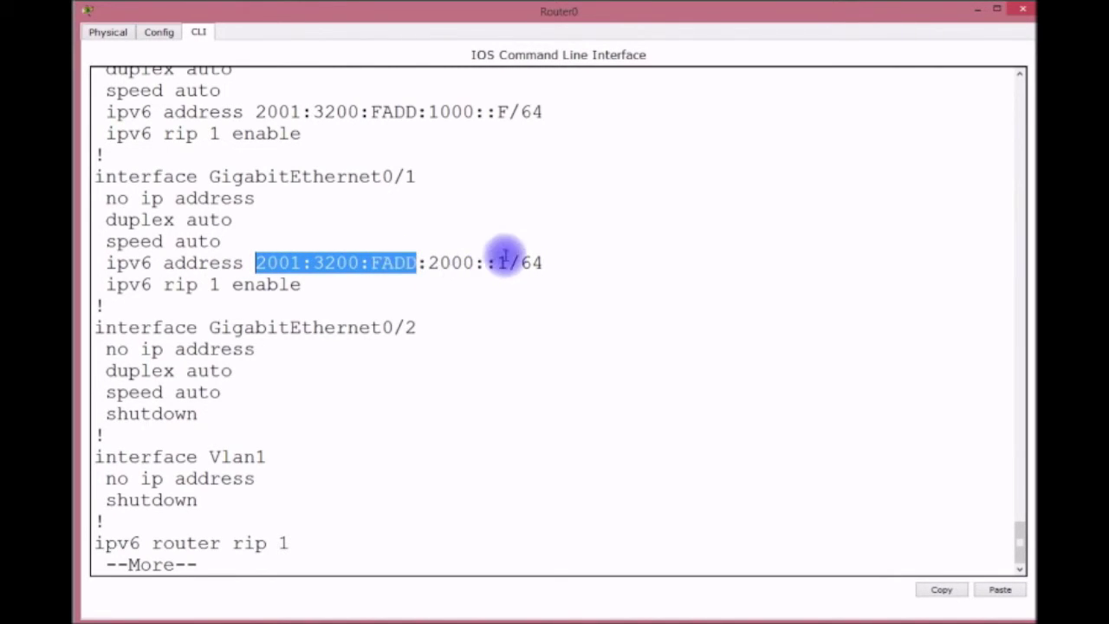
pyautogui.click(508, 262)
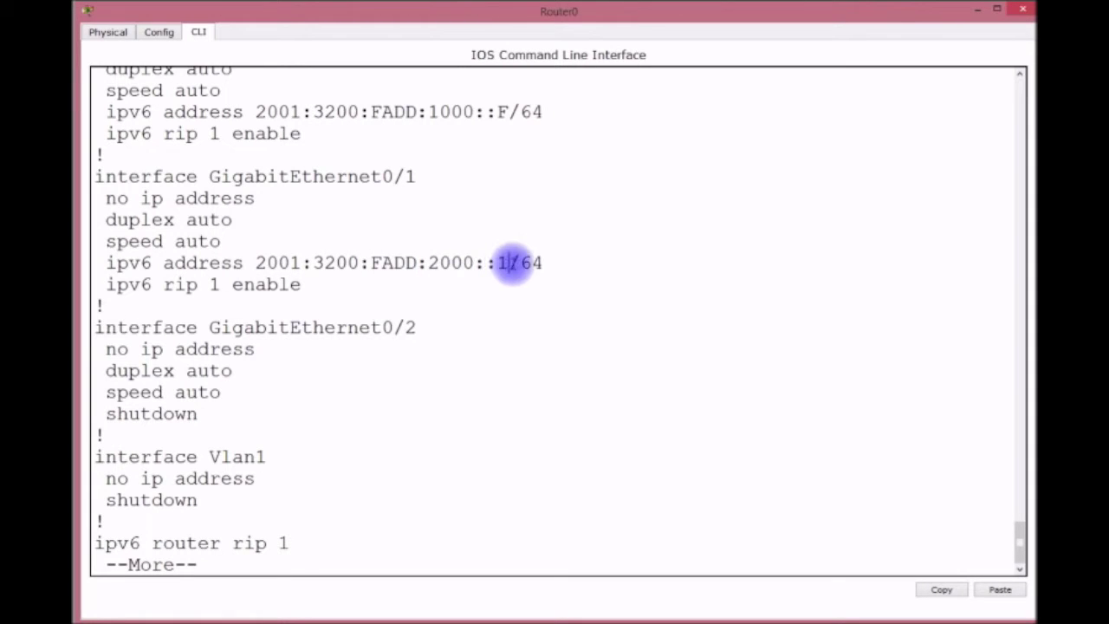